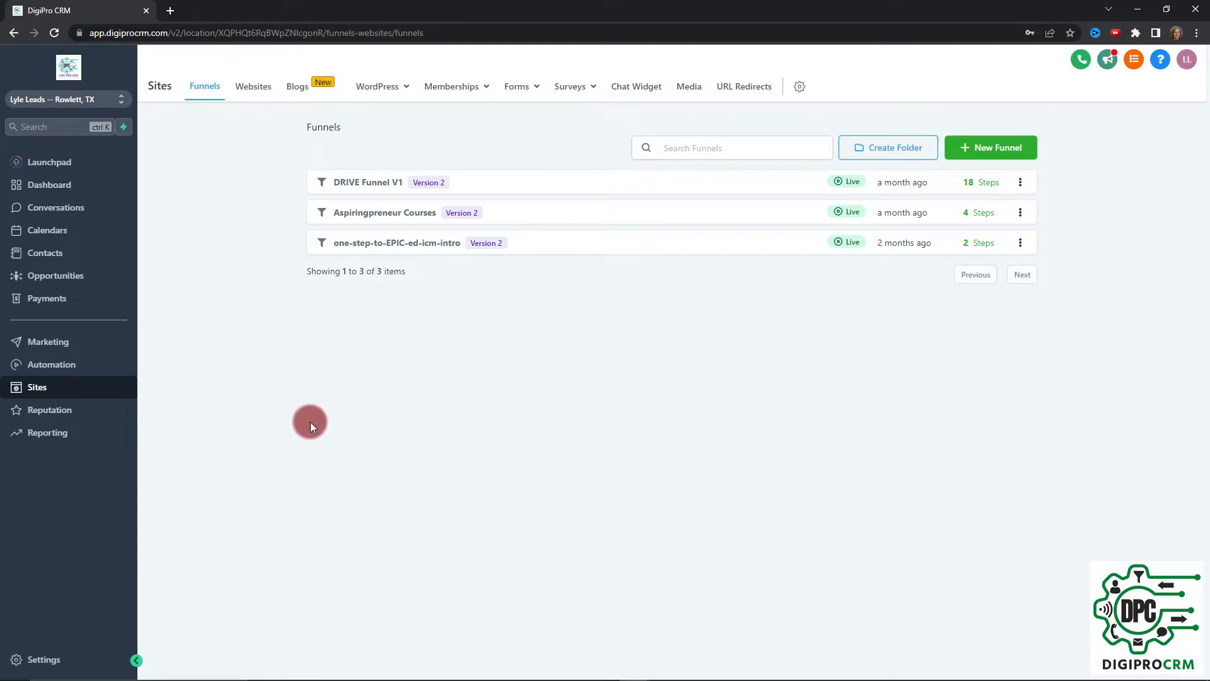
# Create a new website named New-Web without using a template.
pyautogui.click(255, 78)
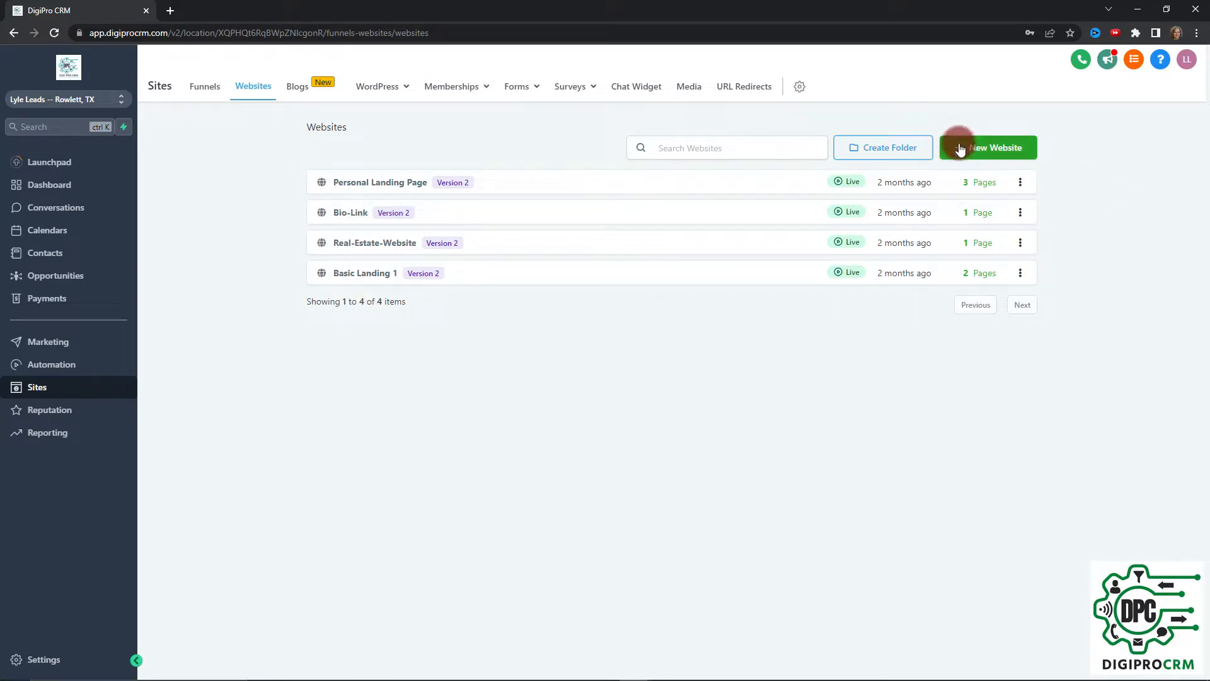
pyautogui.click(979, 152)
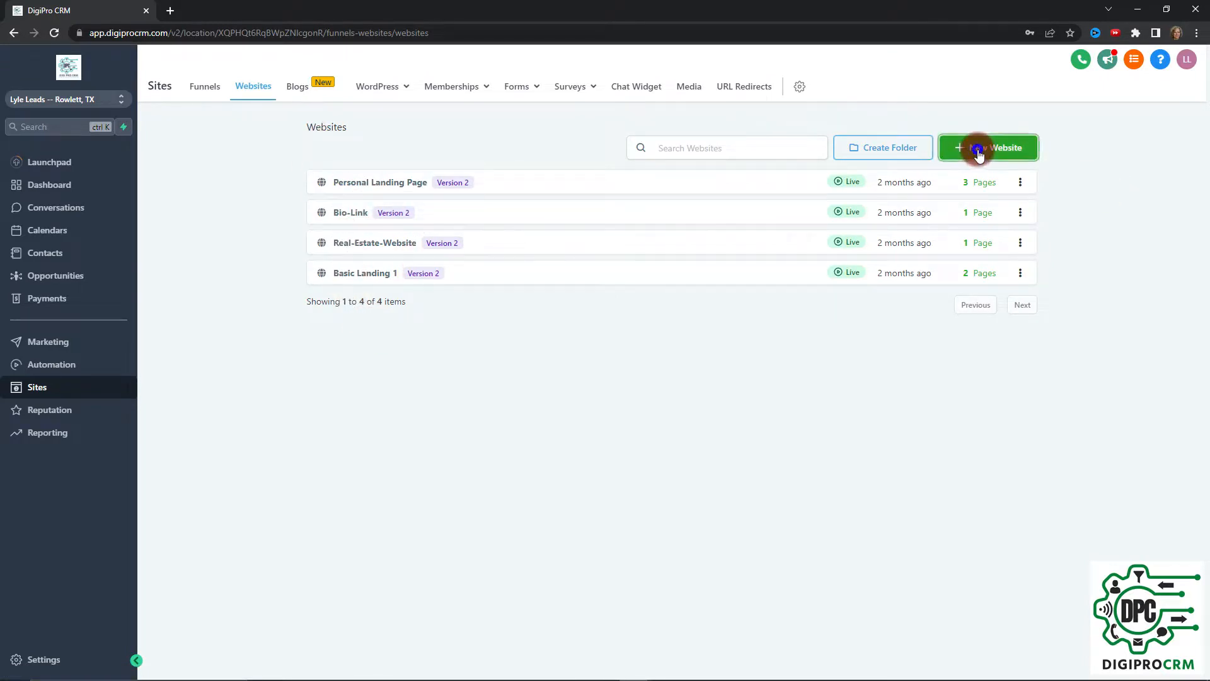
pyautogui.click(712, 145)
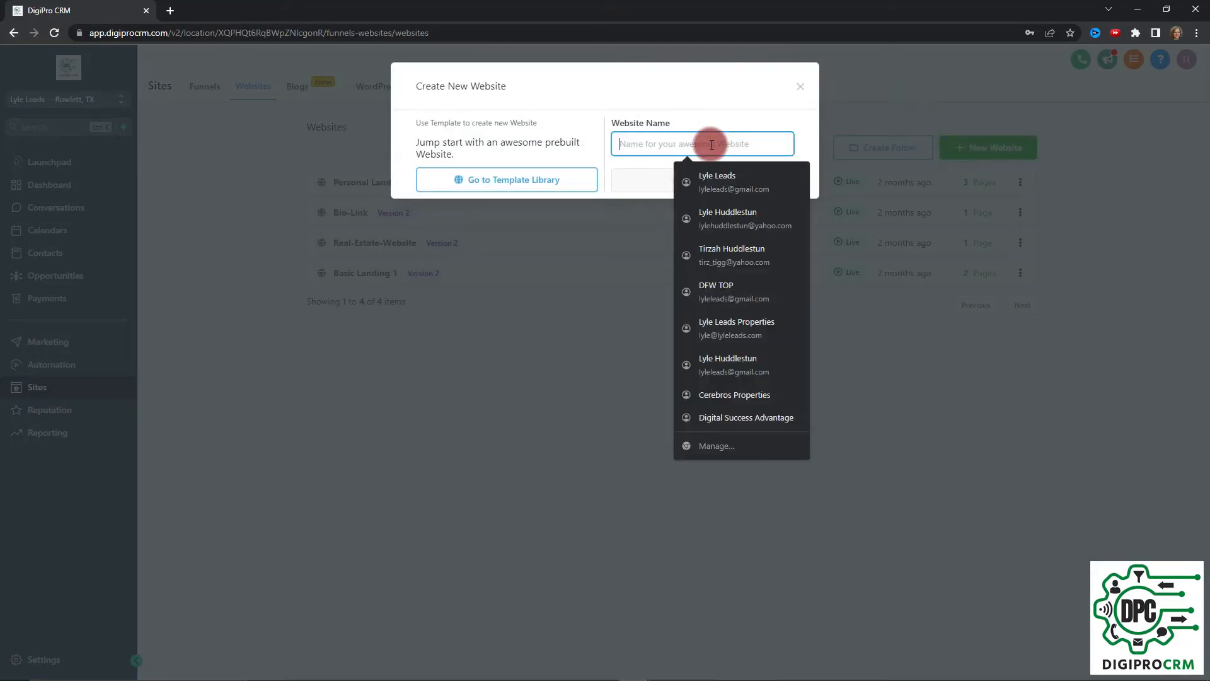
pyautogui.write('New-Web')
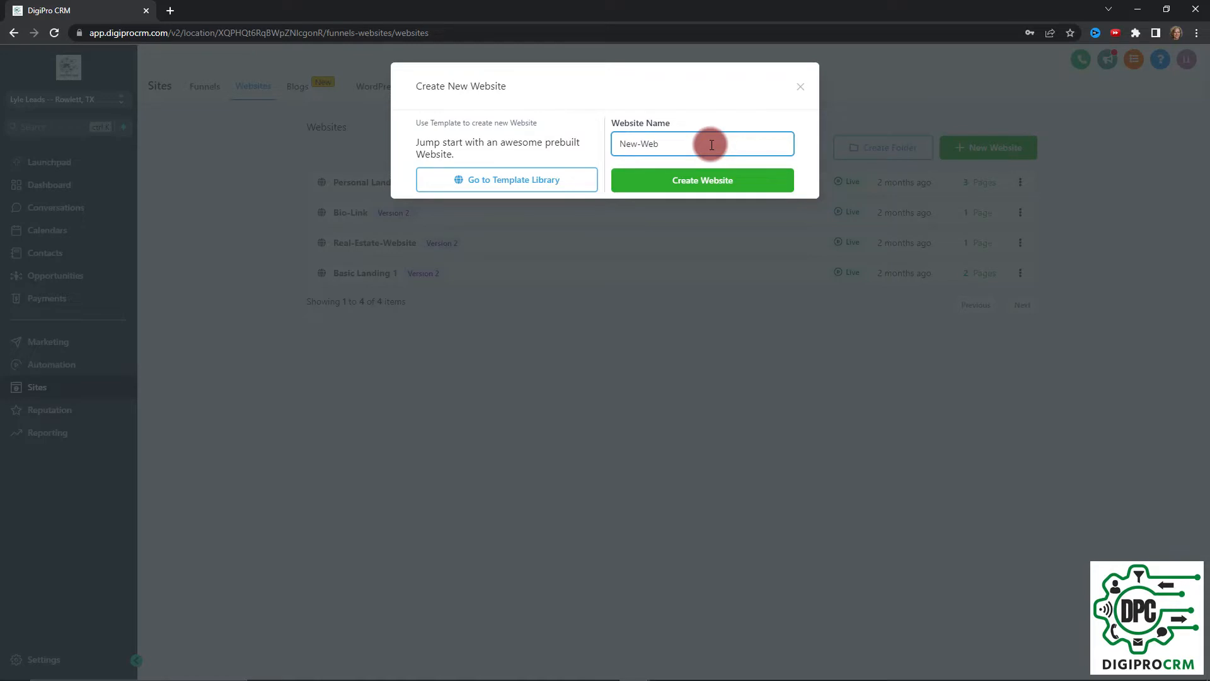
pyautogui.click(708, 179)
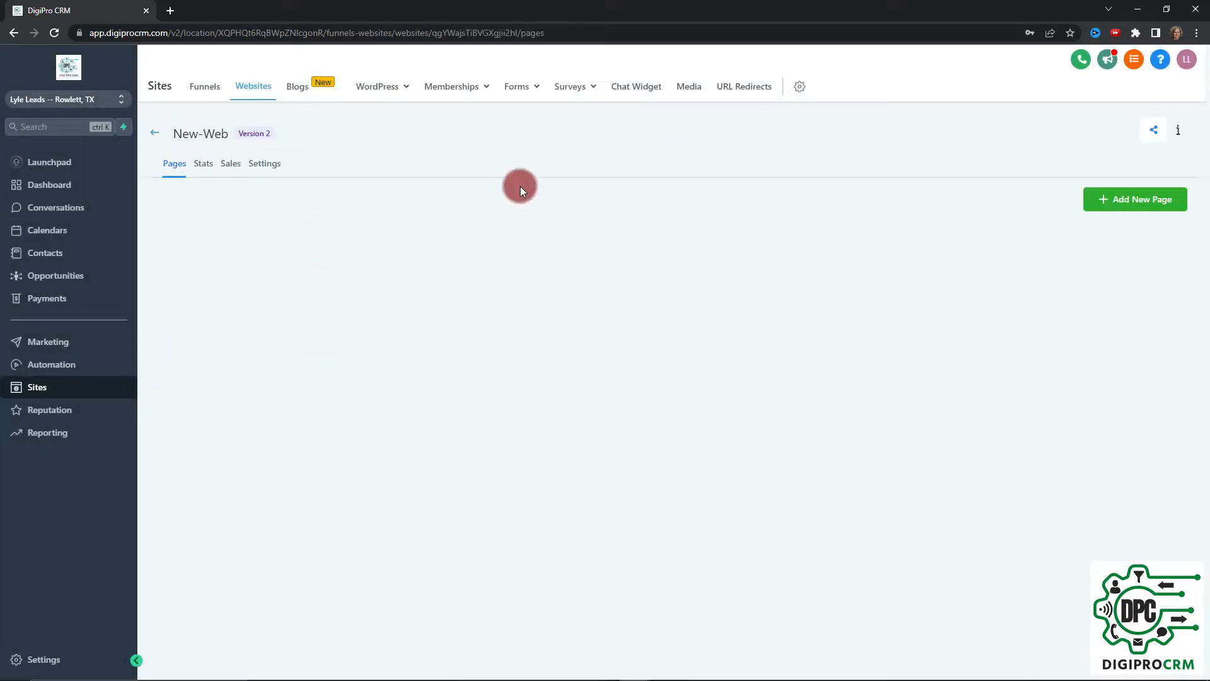
# Add a page named Home to the New-Web website and start building it from blank.
pyautogui.click(1128, 203)
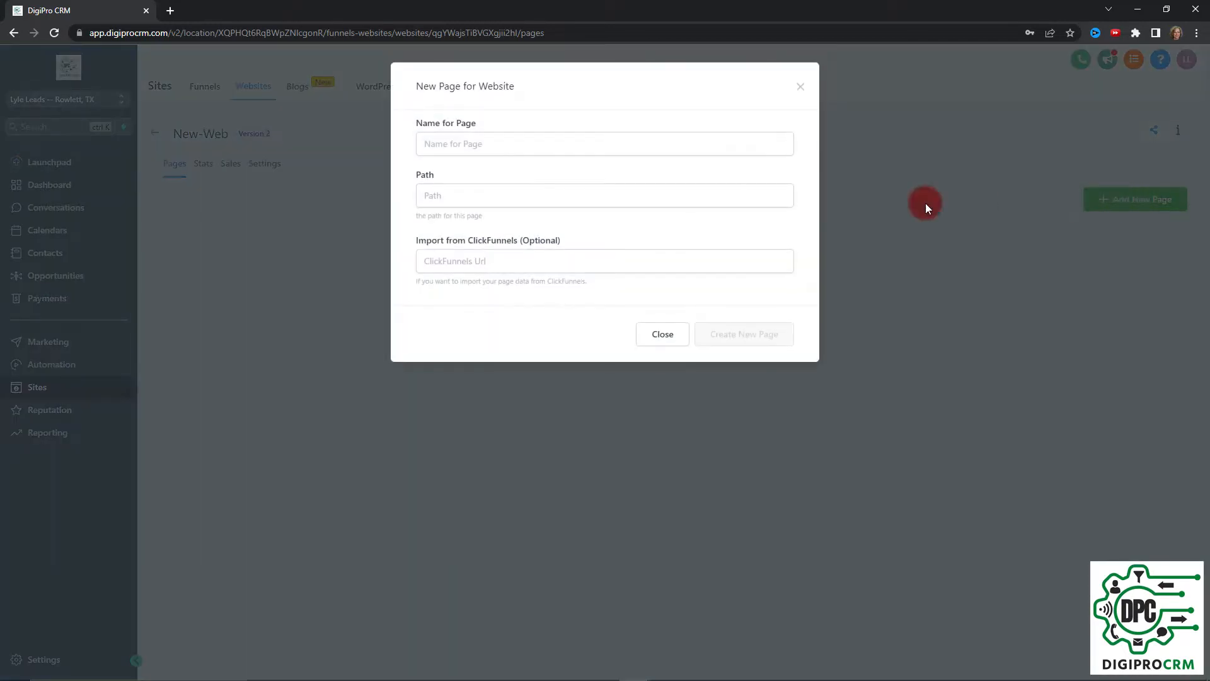
pyautogui.click(536, 148)
pyautogui.write('Home')
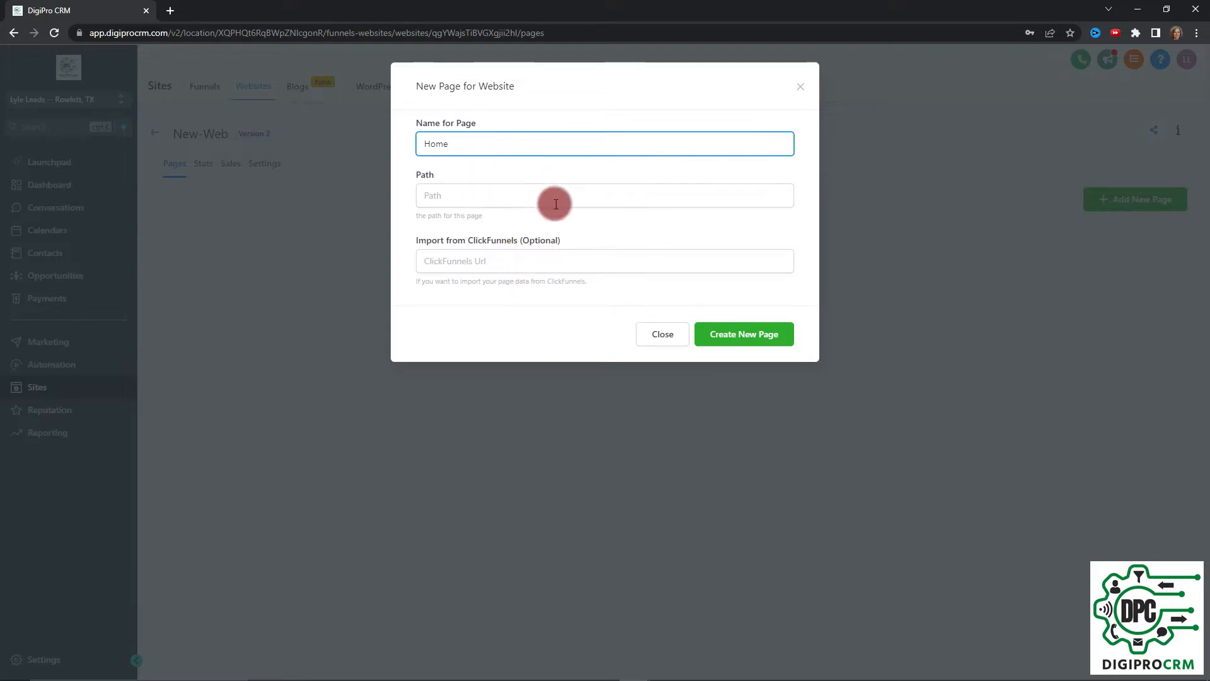
pyautogui.click(774, 332)
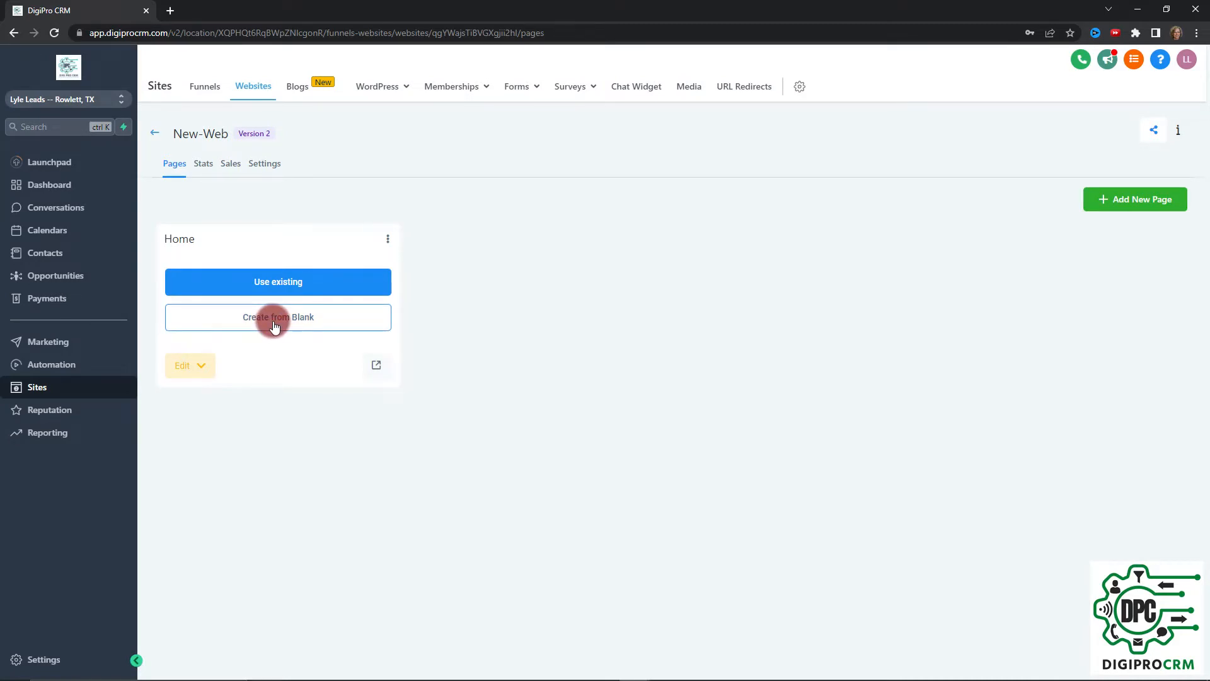
pyautogui.click(275, 321)
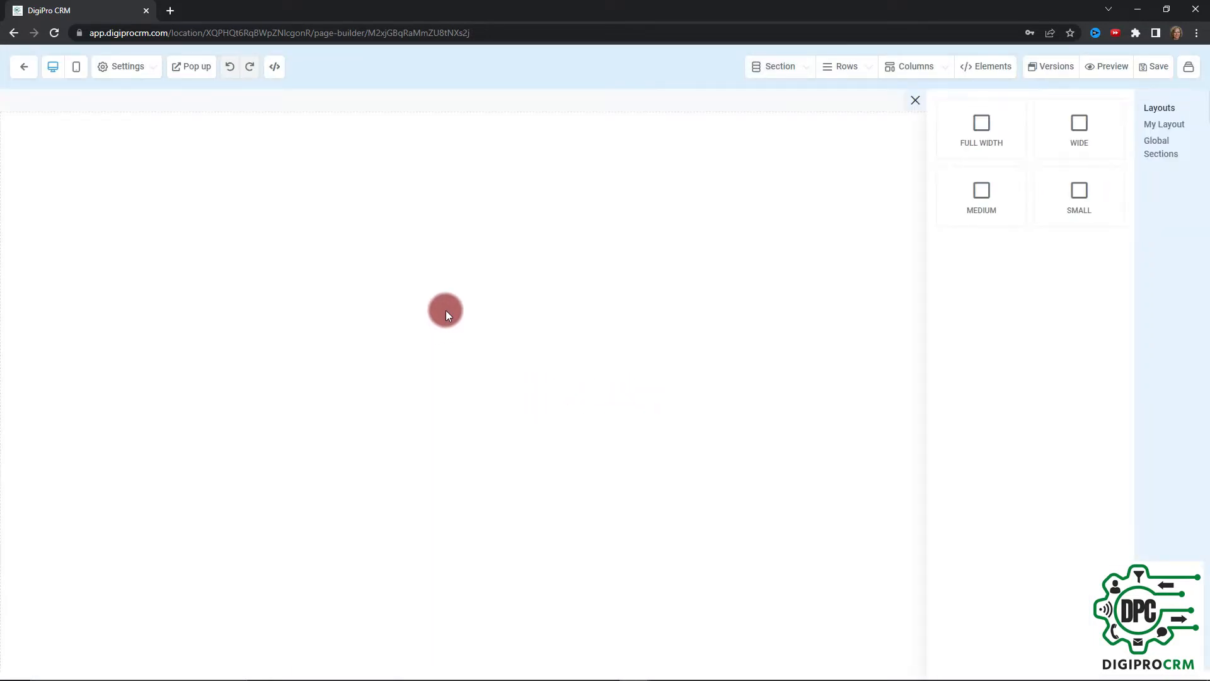
# Add a full-width section to the blank page and insert a 2-column row in it.
pyautogui.click(982, 131)
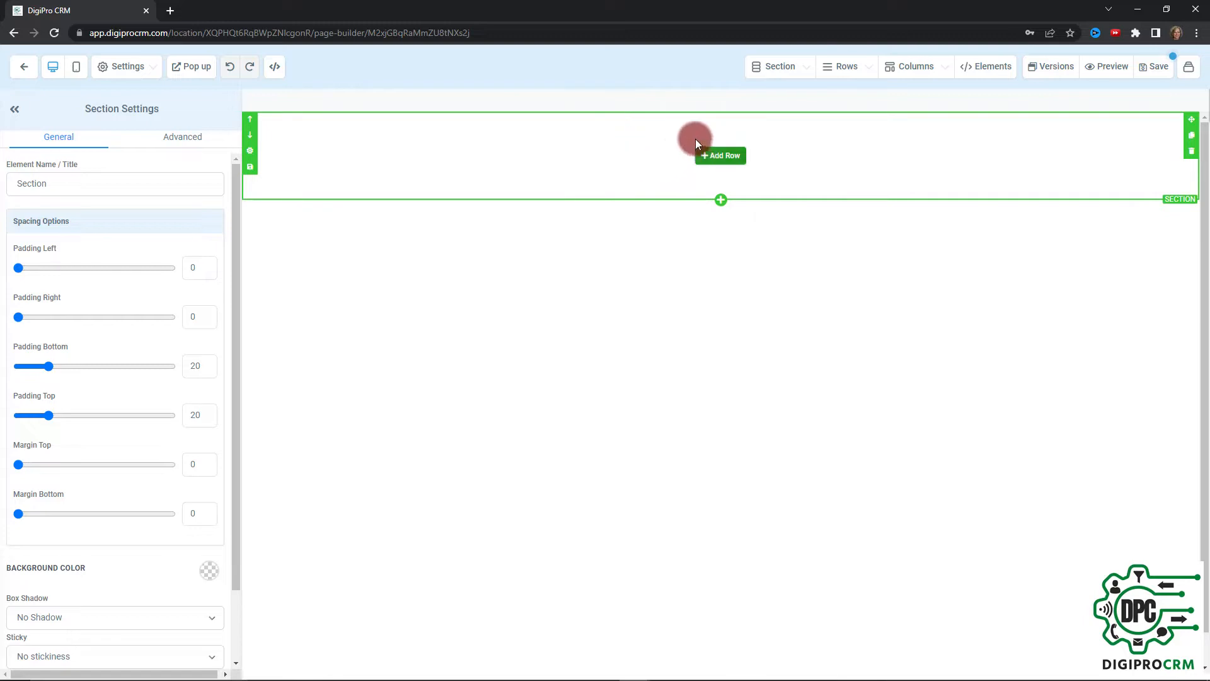
pyautogui.click(720, 156)
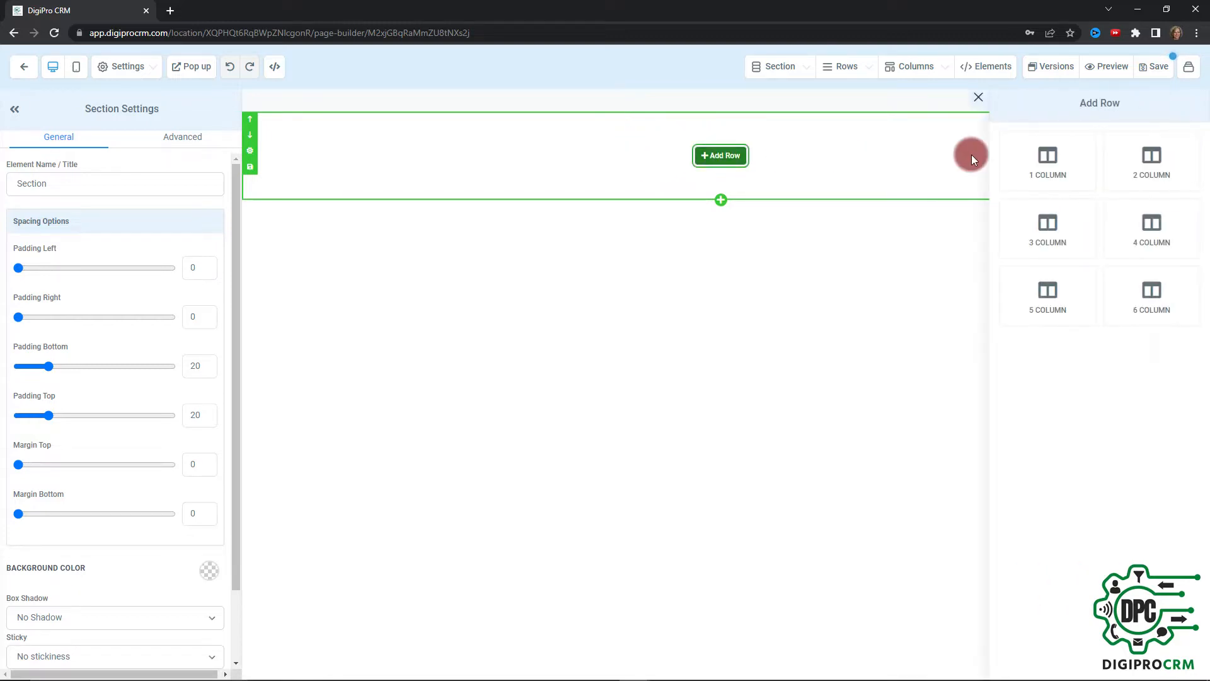
pyautogui.click(1157, 169)
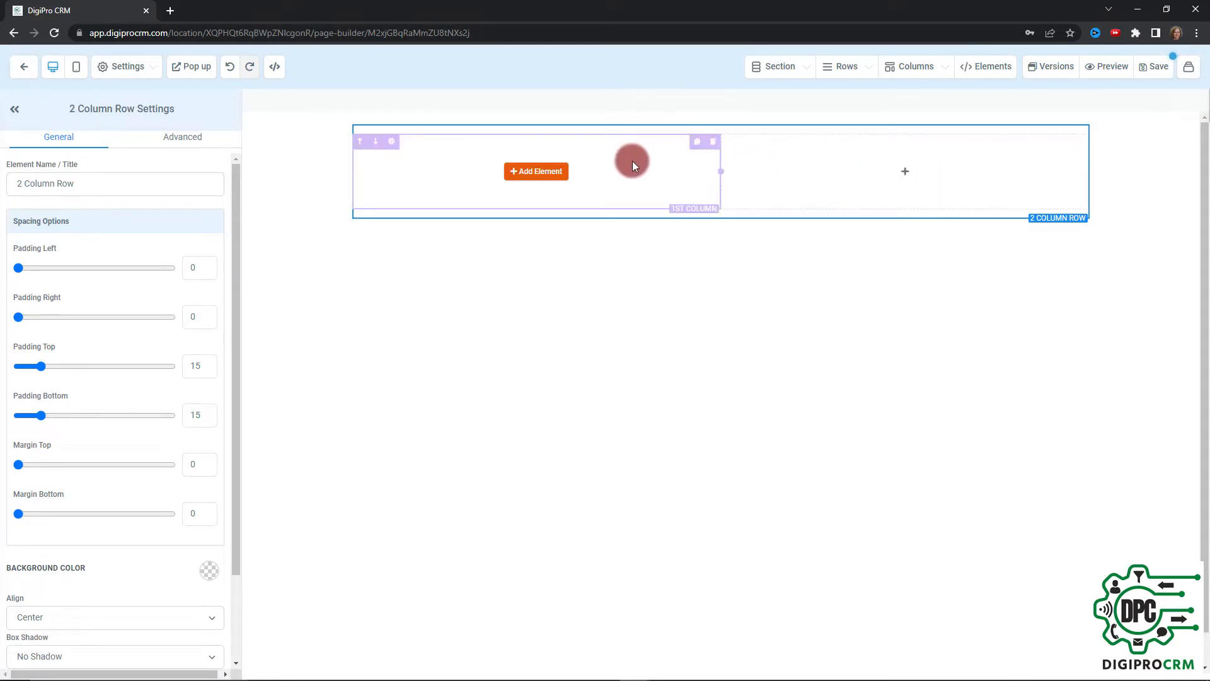
# Add a headline element to the first column and replace its text with "This is a headline".
pyautogui.click(541, 172)
pyautogui.moveTo(975, 202); pyautogui.dragTo(579, 202)
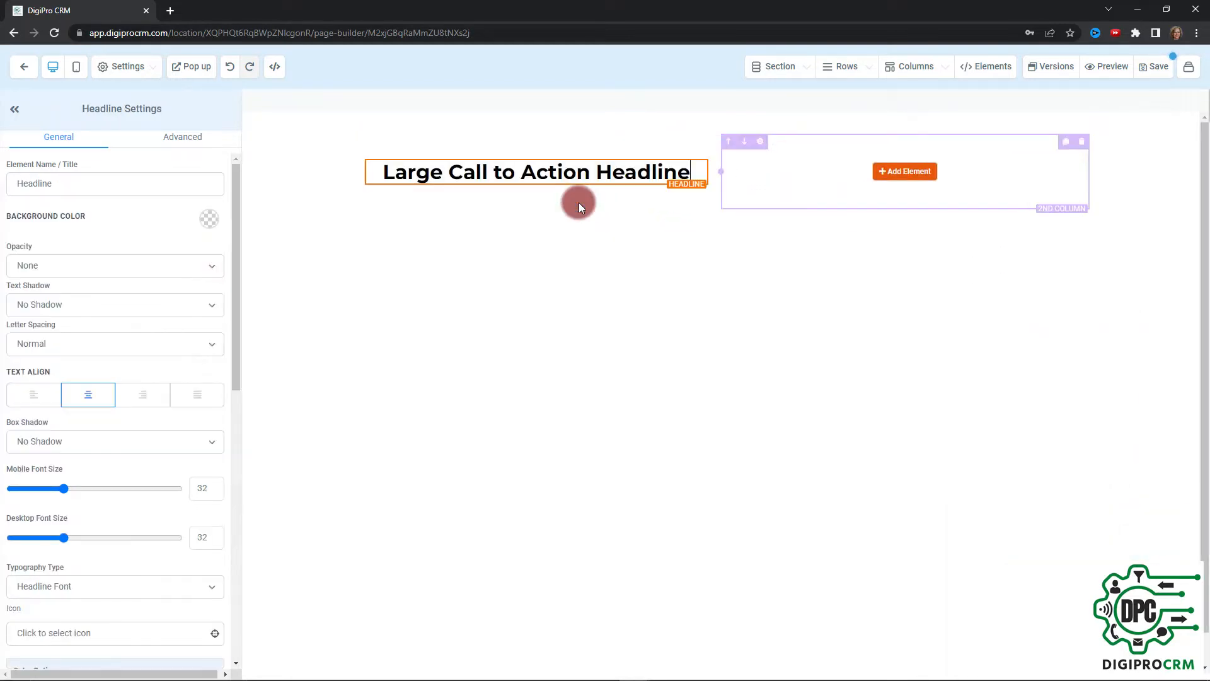
pyautogui.click(468, 174)
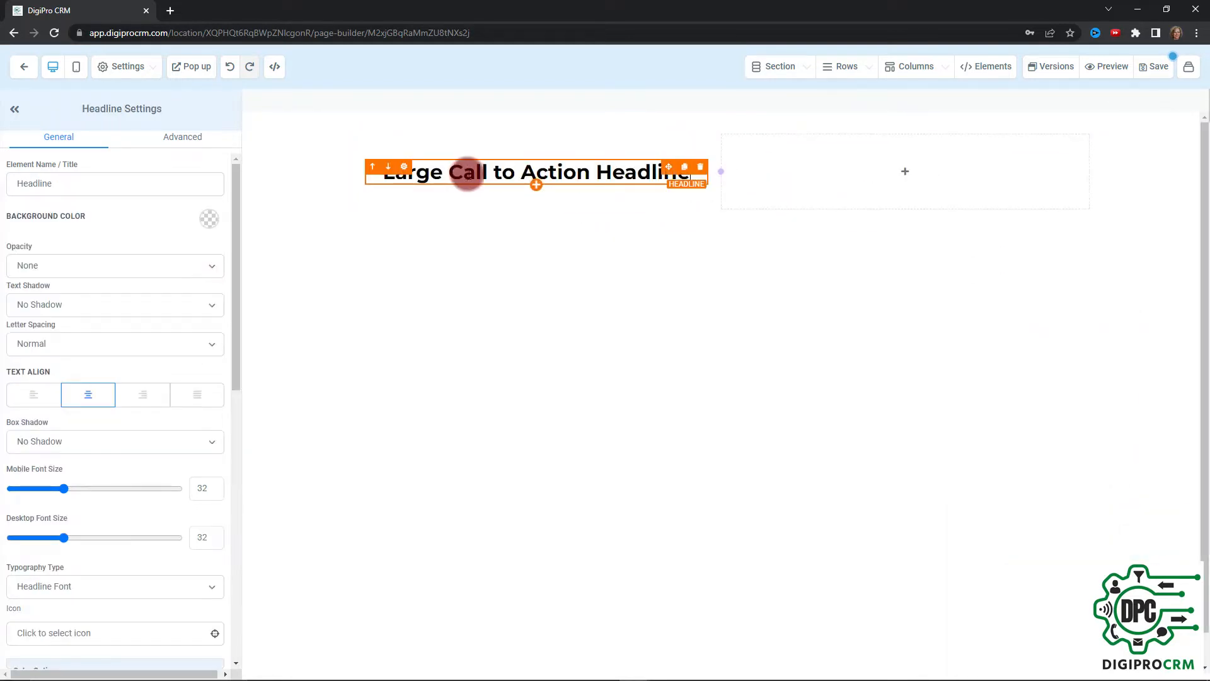
pyautogui.tripleClick(511, 173)
pyautogui.write('This i')
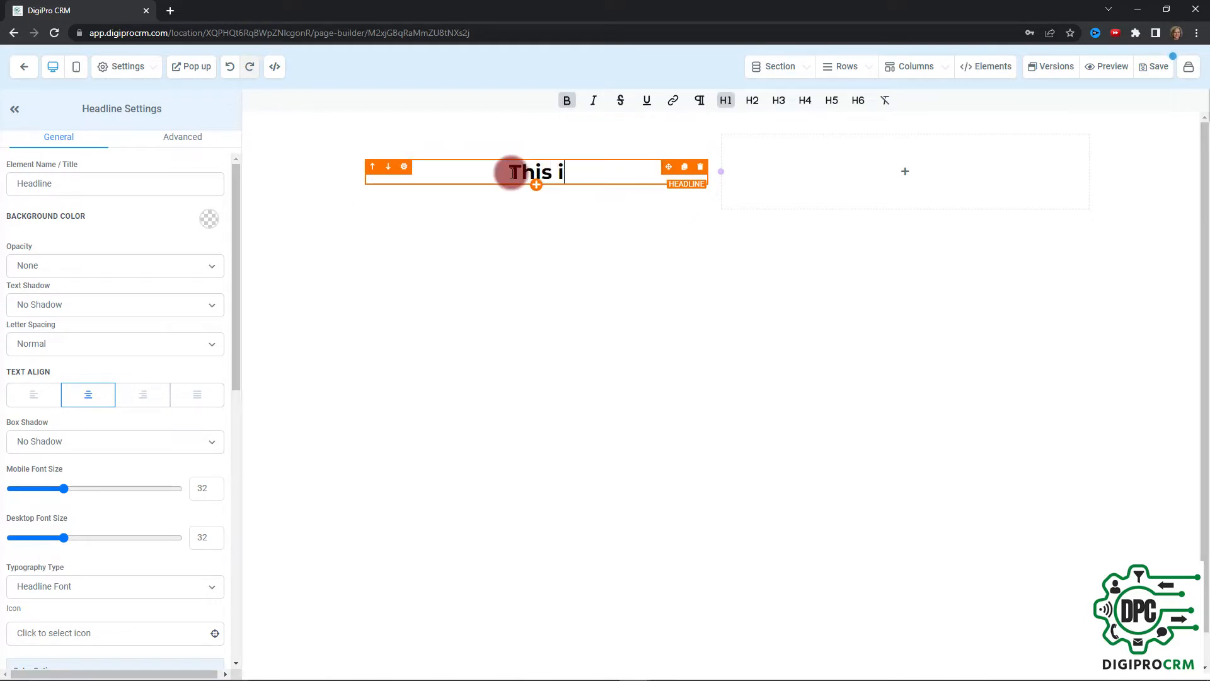
pyautogui.write('s a headline')
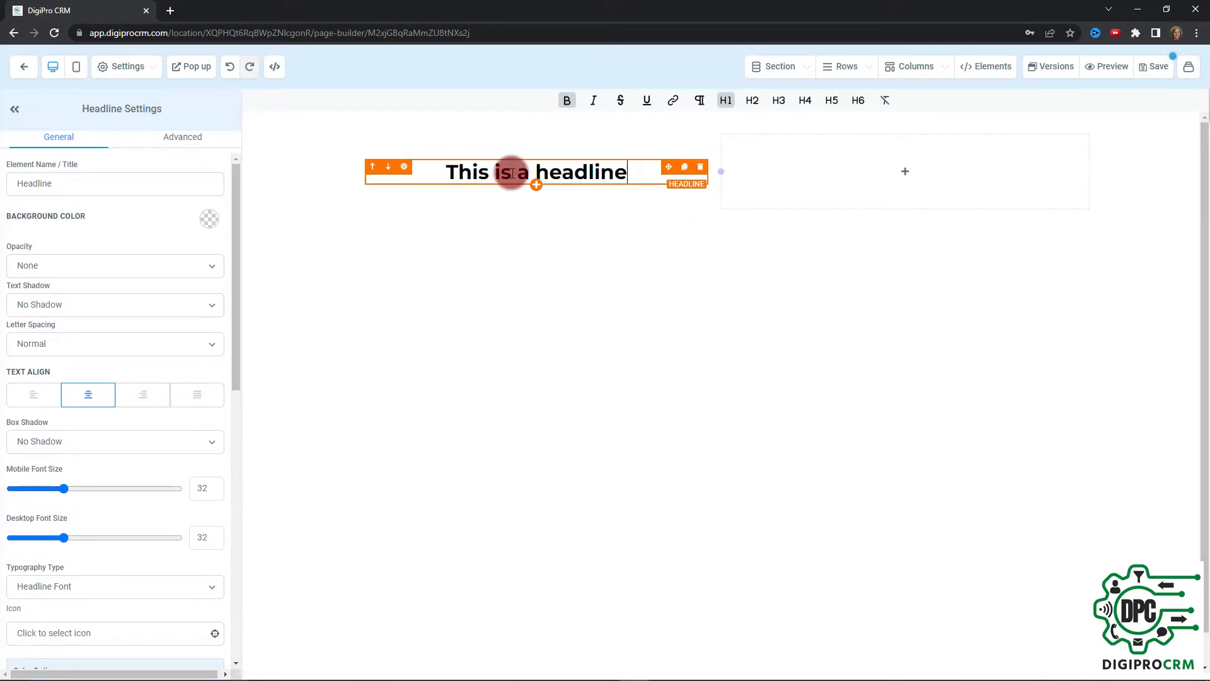
# Add an image element to the second column of the row.
pyautogui.click(918, 173)
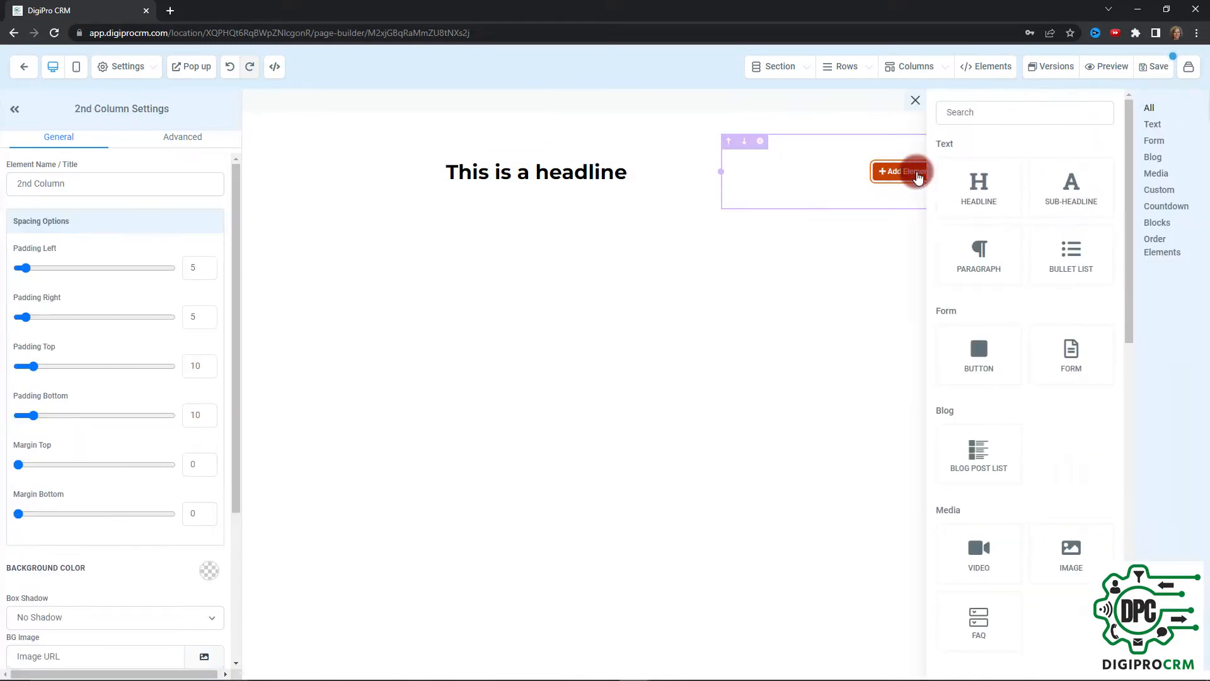
pyautogui.moveTo(1130, 199); pyautogui.dragTo(1124, 315)
pyautogui.click(1099, 287)
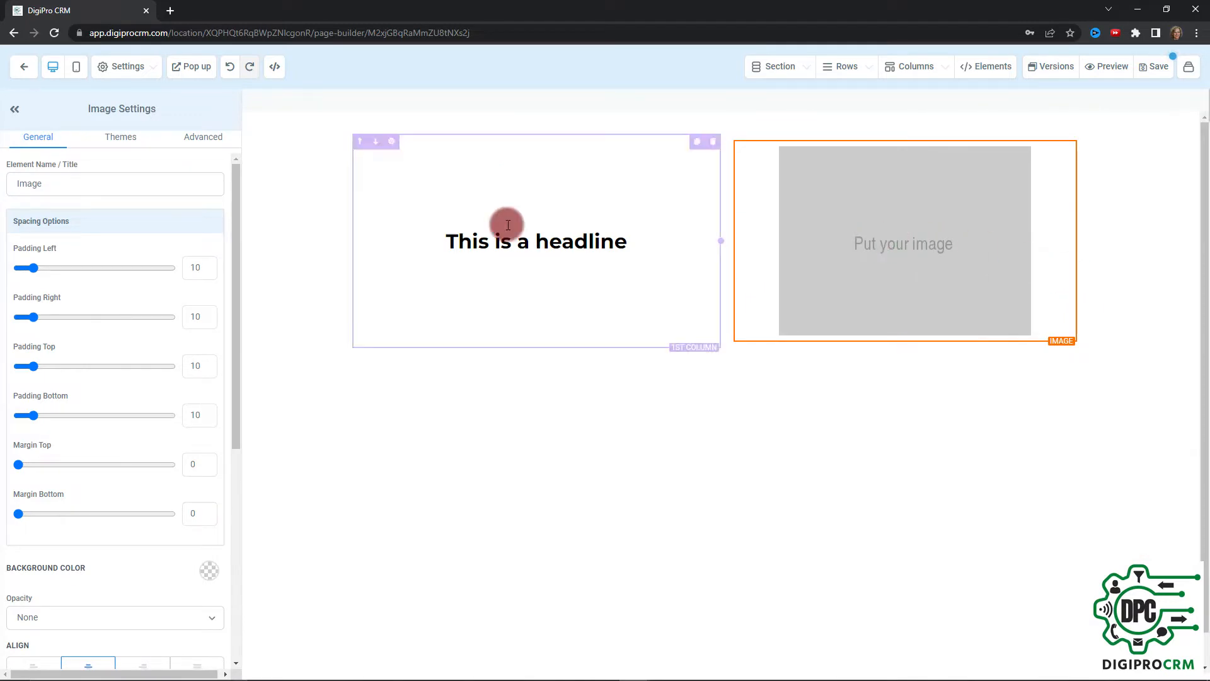
# Replace the placeholder image with the Better Habits bundle-medium.png from the media library.
pyautogui.moveTo(228, 234); pyautogui.dragTo(244, 433)
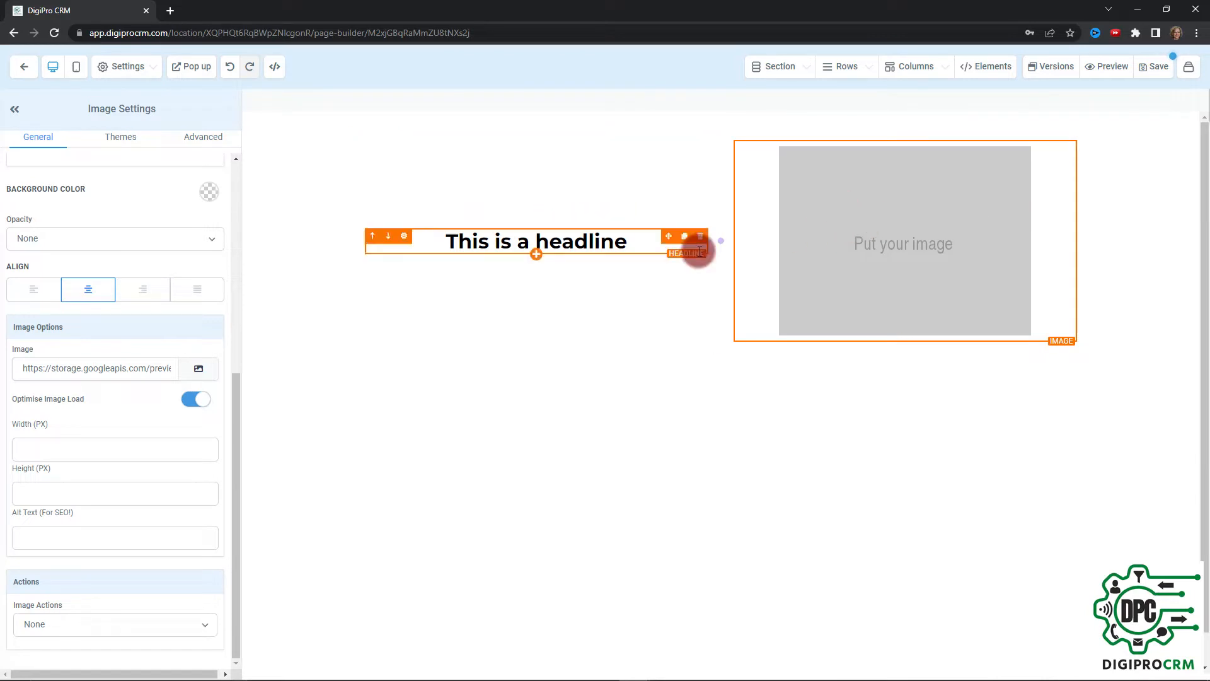
pyautogui.click(198, 369)
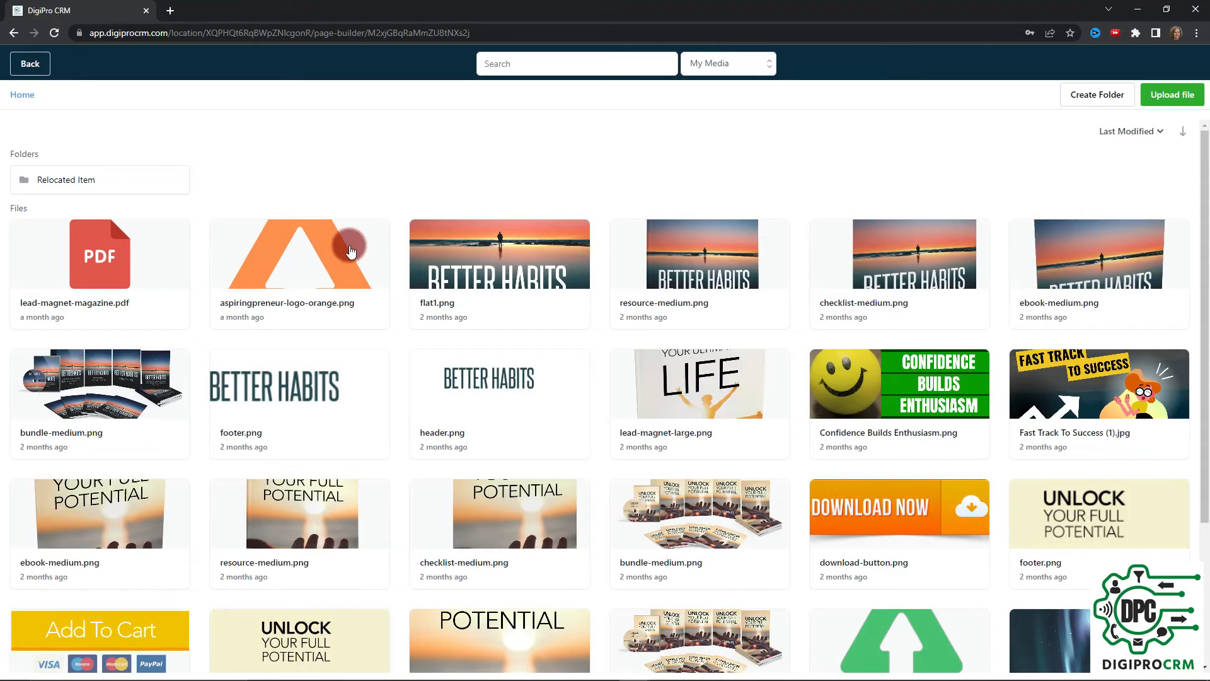
pyautogui.scroll(-1, 378, 246)
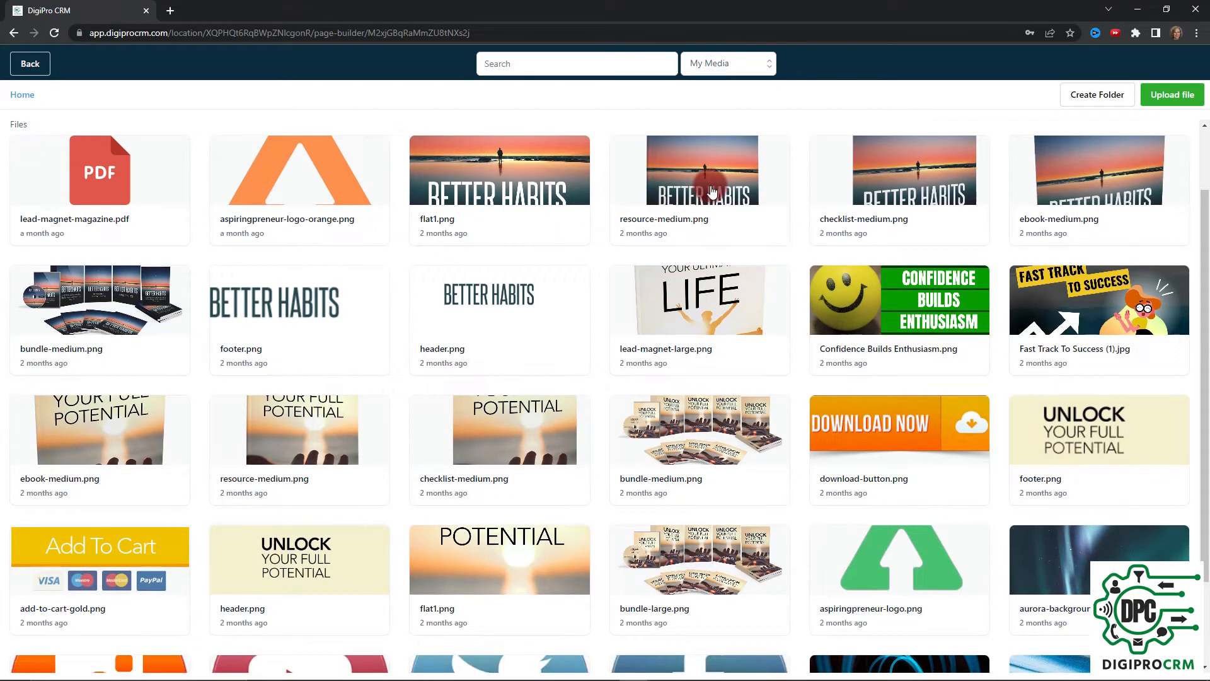
pyautogui.scroll(-2, 712, 191)
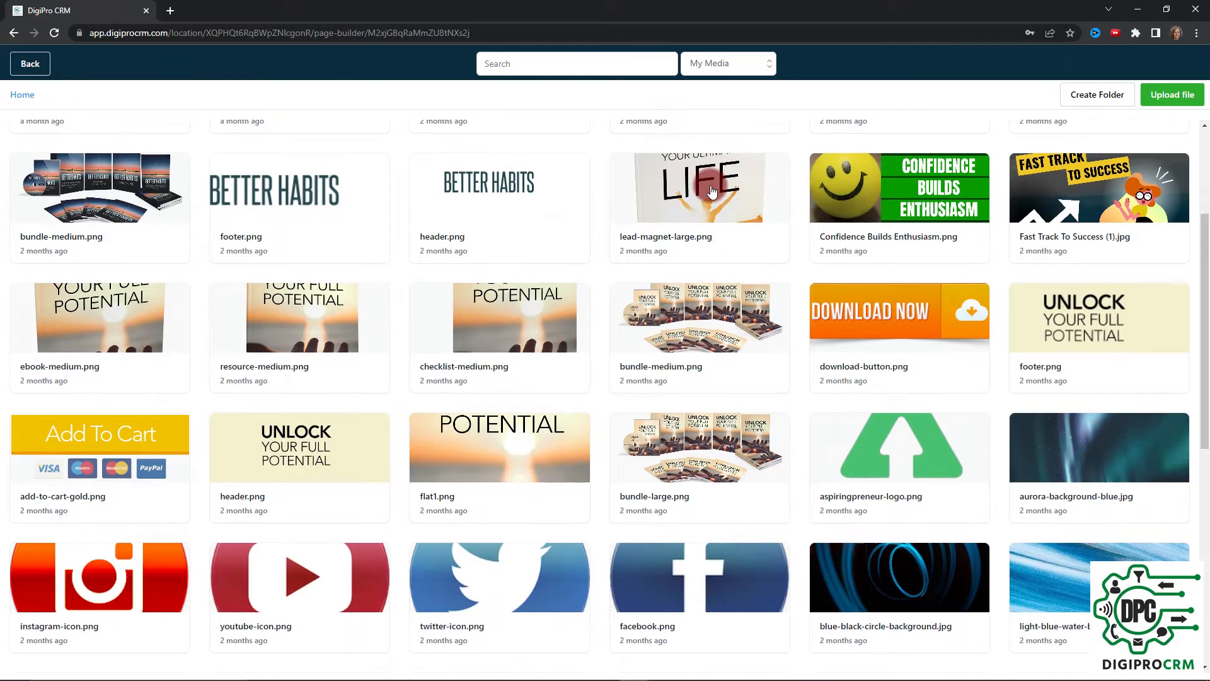
pyautogui.scroll(3, 679, 208)
pyautogui.click(103, 398)
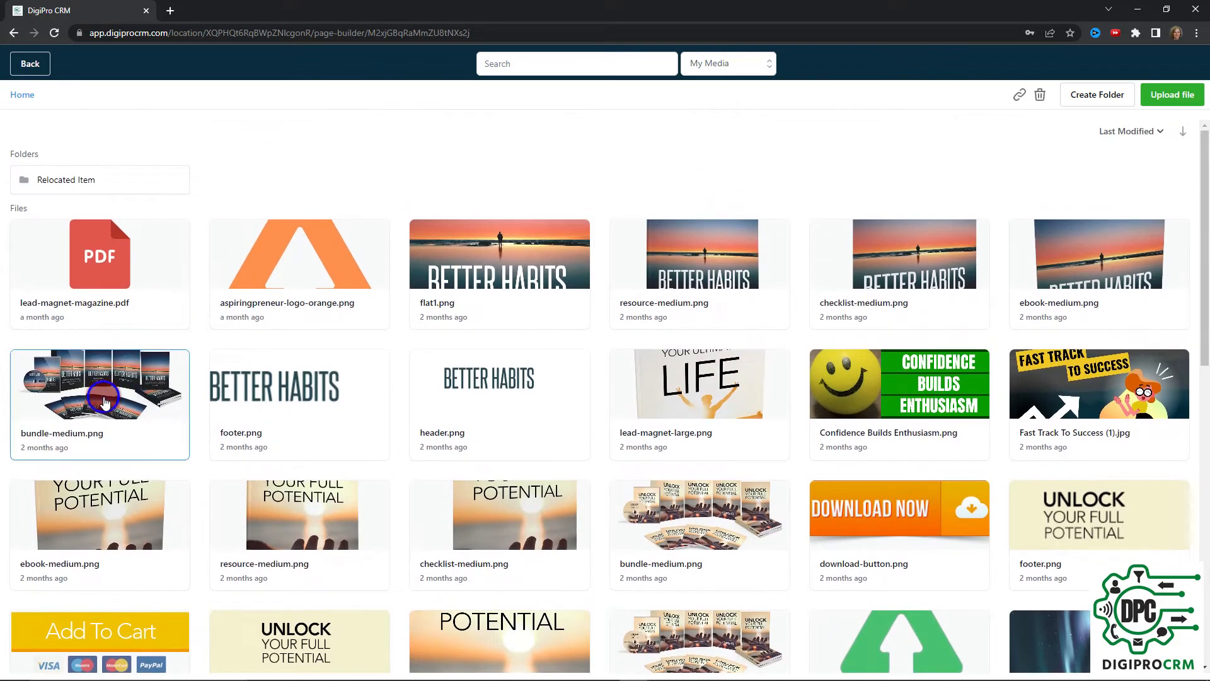
pyautogui.click(1177, 99)
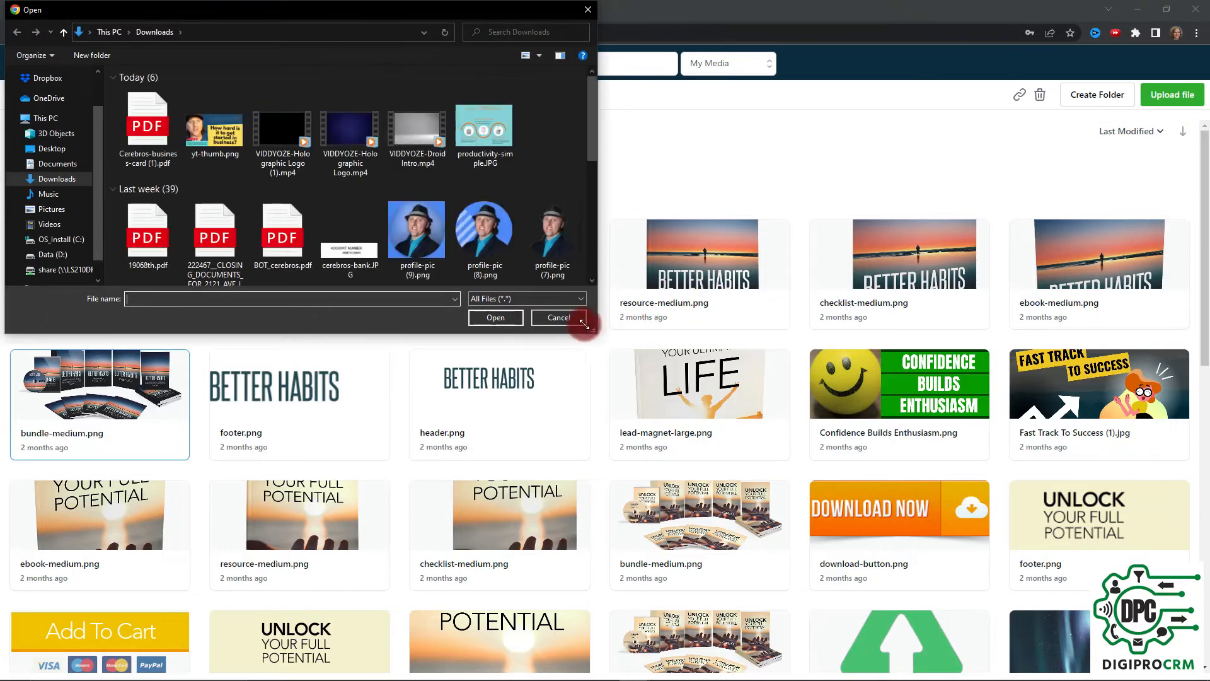
pyautogui.click(574, 318)
pyautogui.click(87, 395)
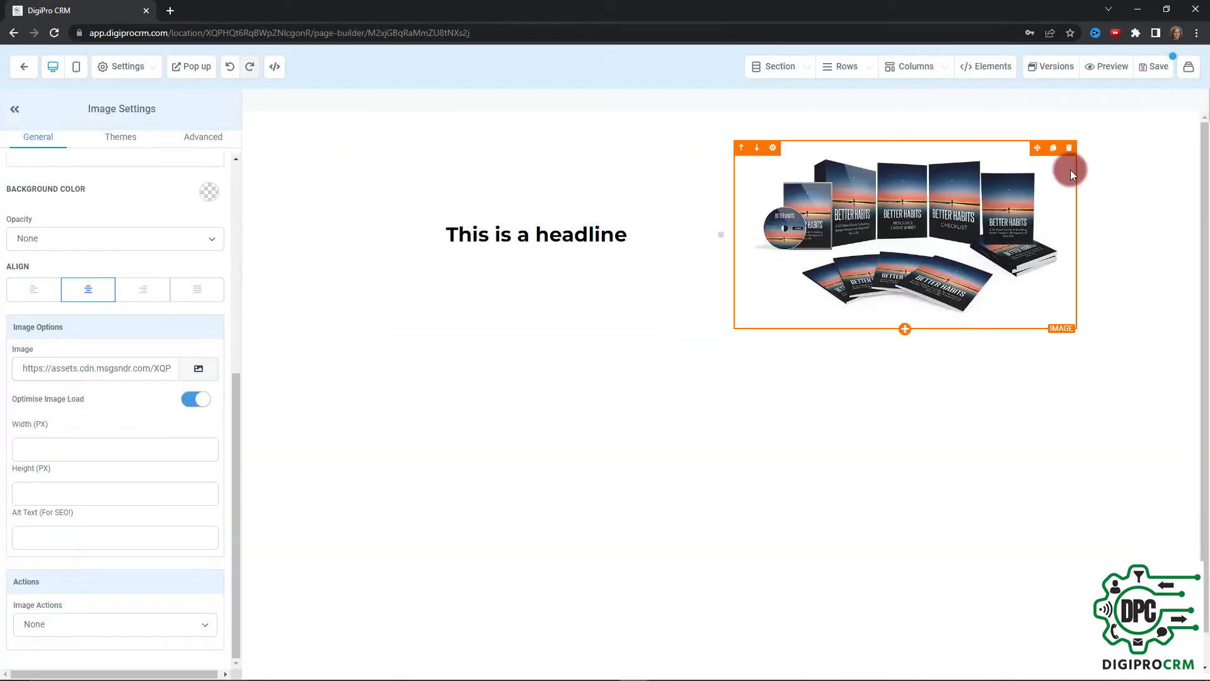
# Extend the headline text to read "This is a headline to help find this really cool bundle".
pyautogui.click(593, 234)
pyautogui.doubleClick(592, 234)
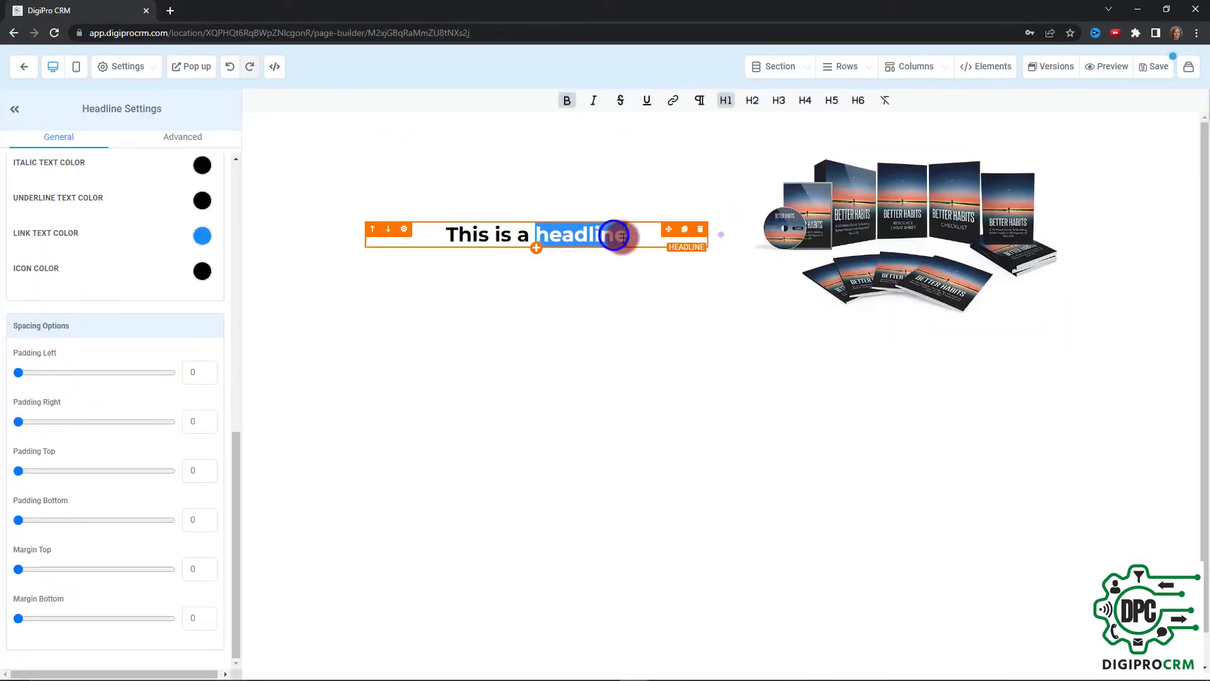
pyautogui.click(624, 237)
pyautogui.write('to')
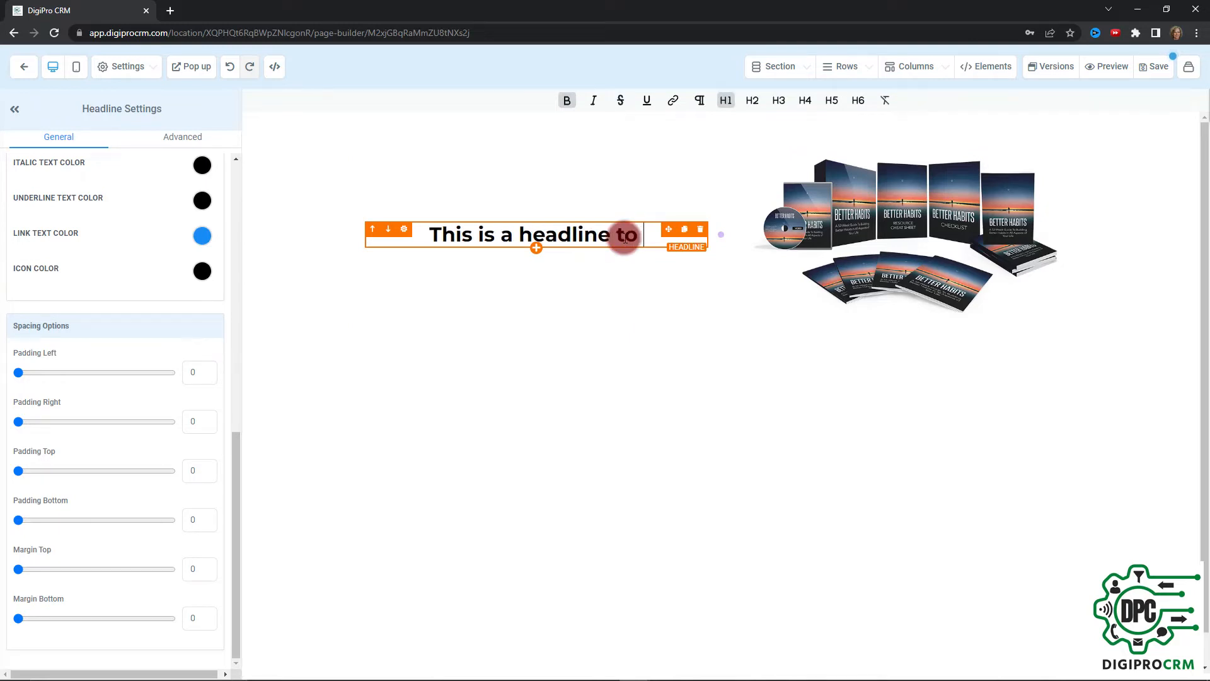
pyautogui.write(' help mnd this ')
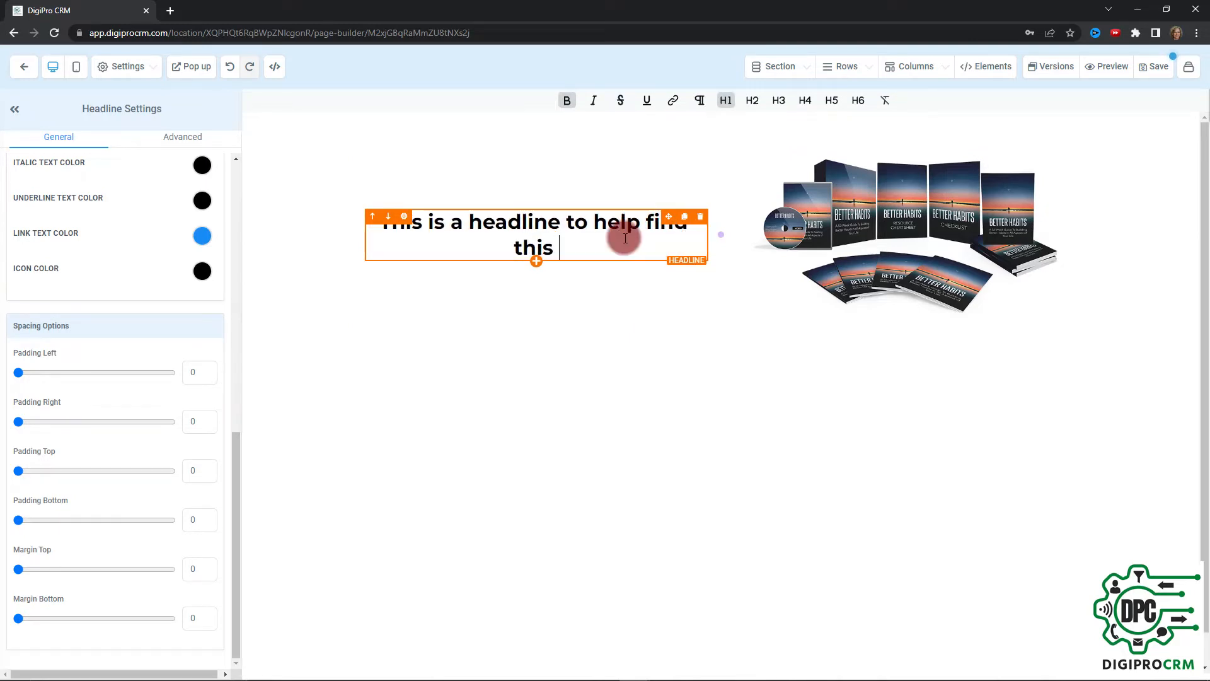
pyautogui.write('really coo')
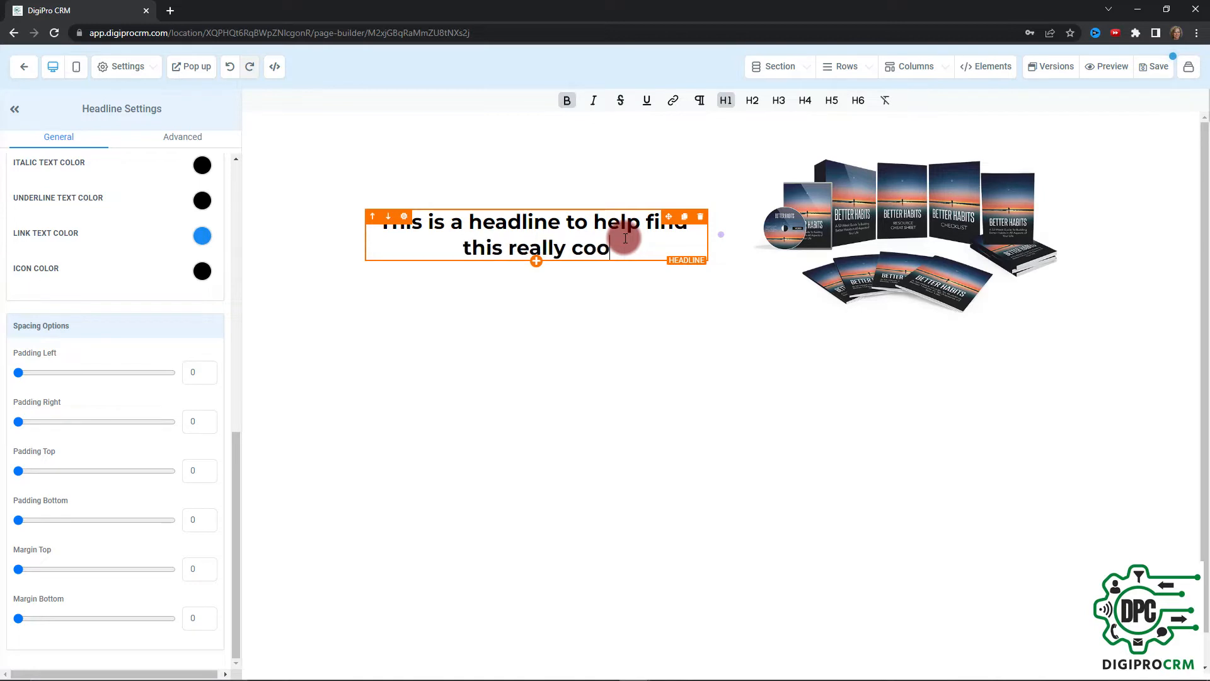
pyautogui.write('ol bunch')
pyautogui.press('BackSpace')
pyautogui.press('BackSpace')
pyautogui.press('BackSpace')
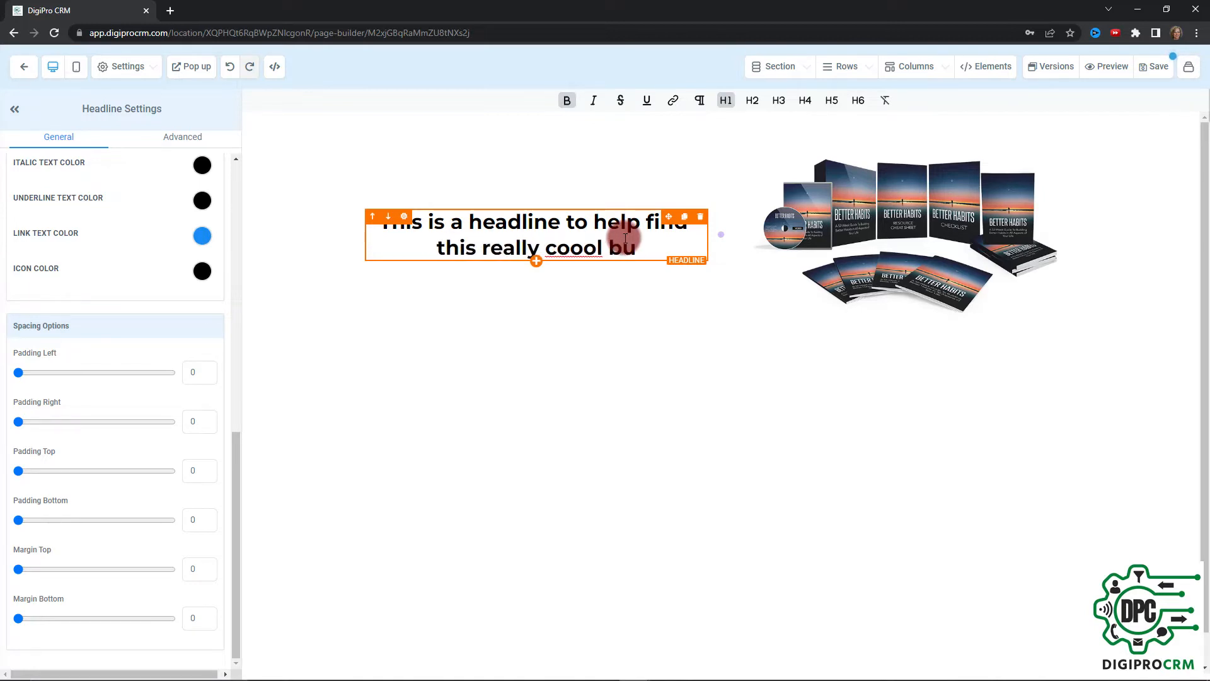
pyautogui.write('ndle')
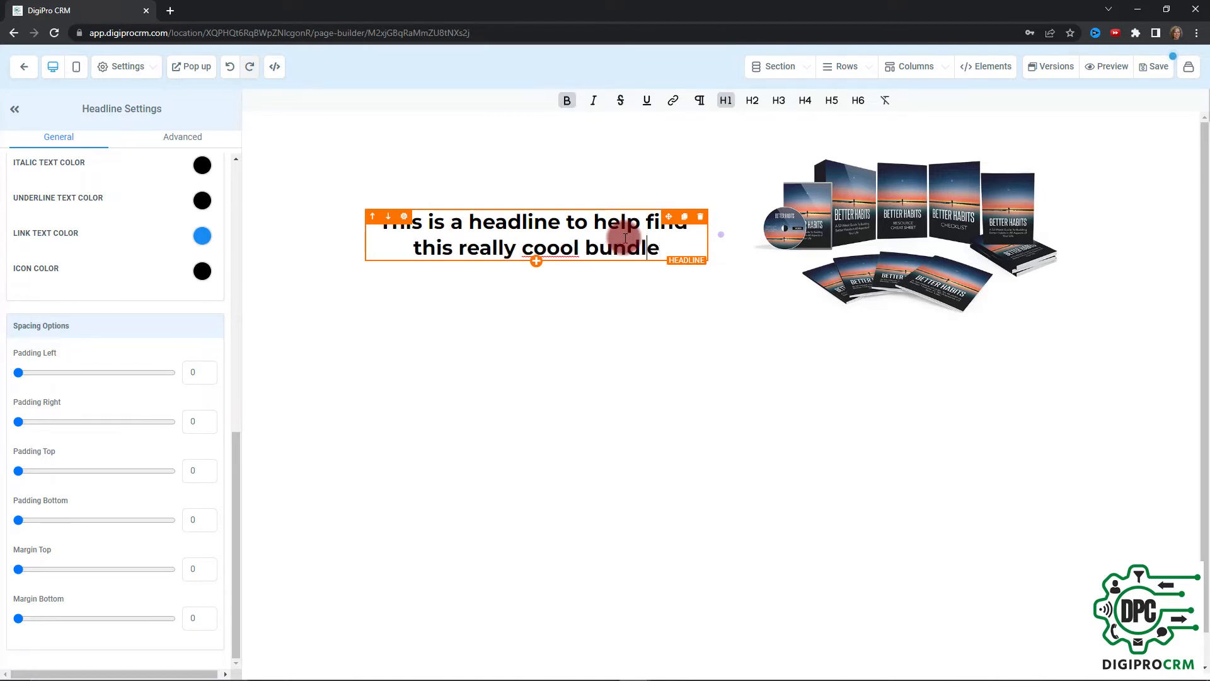
pyautogui.press('BackSpace')
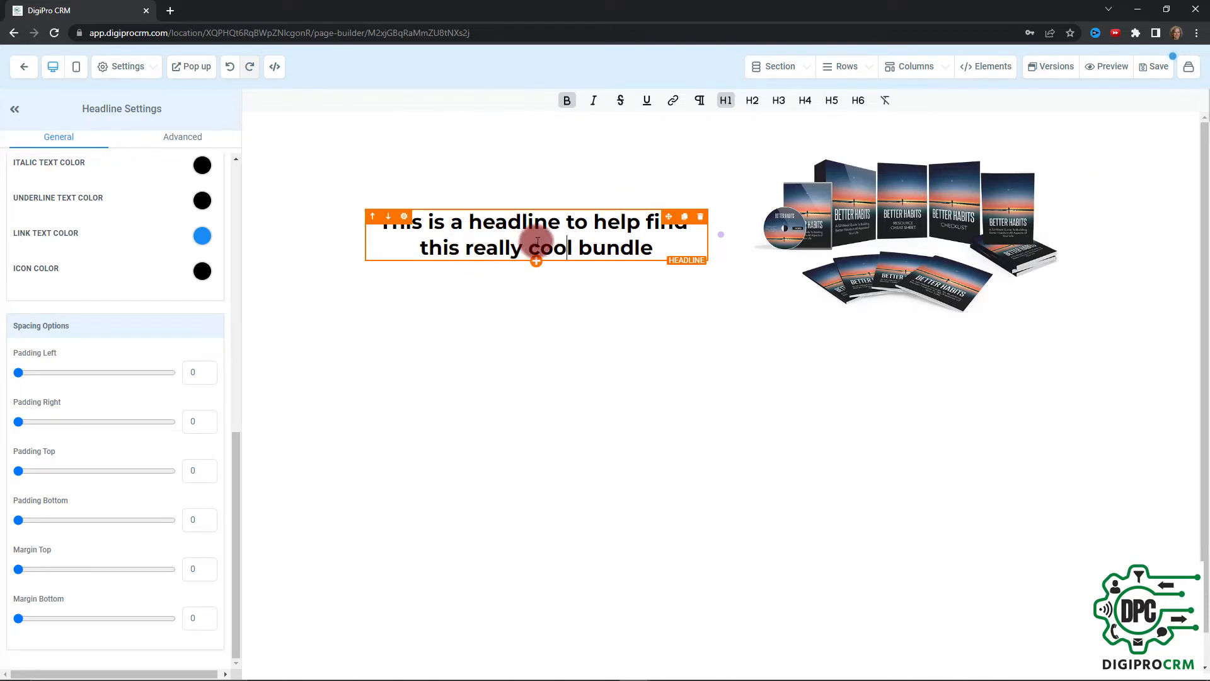
# Open the list of elements that can be added below the headline and browse all its categories.
pyautogui.click(537, 260)
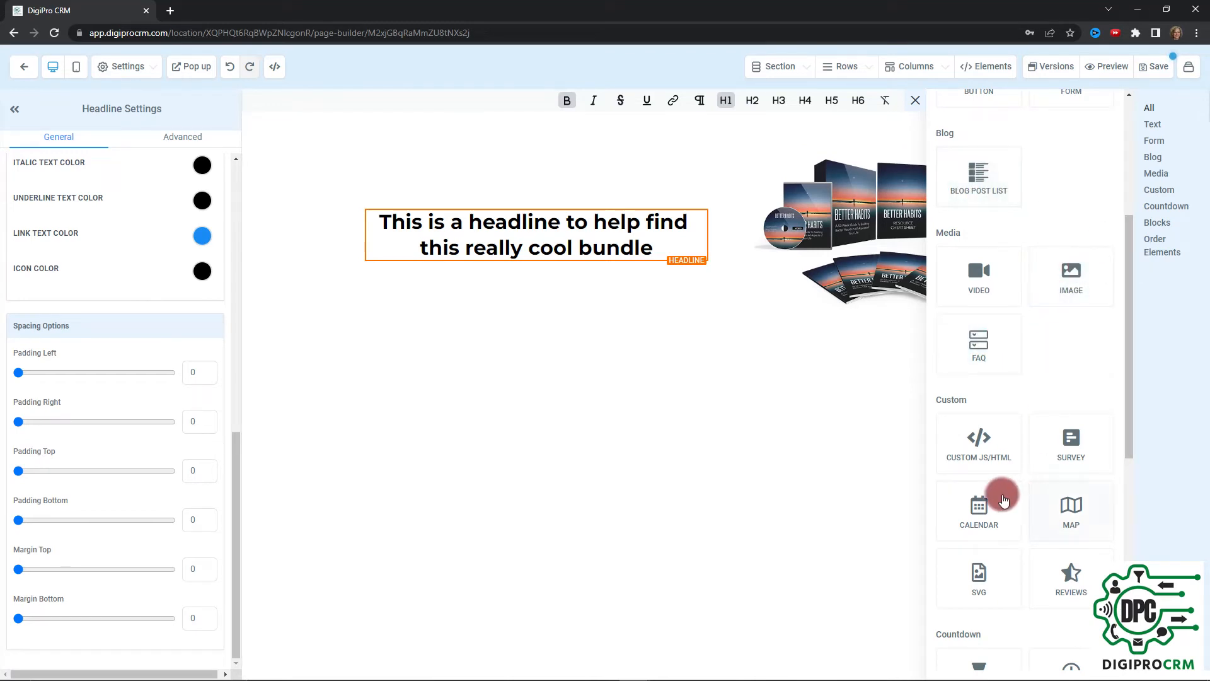
pyautogui.scroll(-3, 1077, 470)
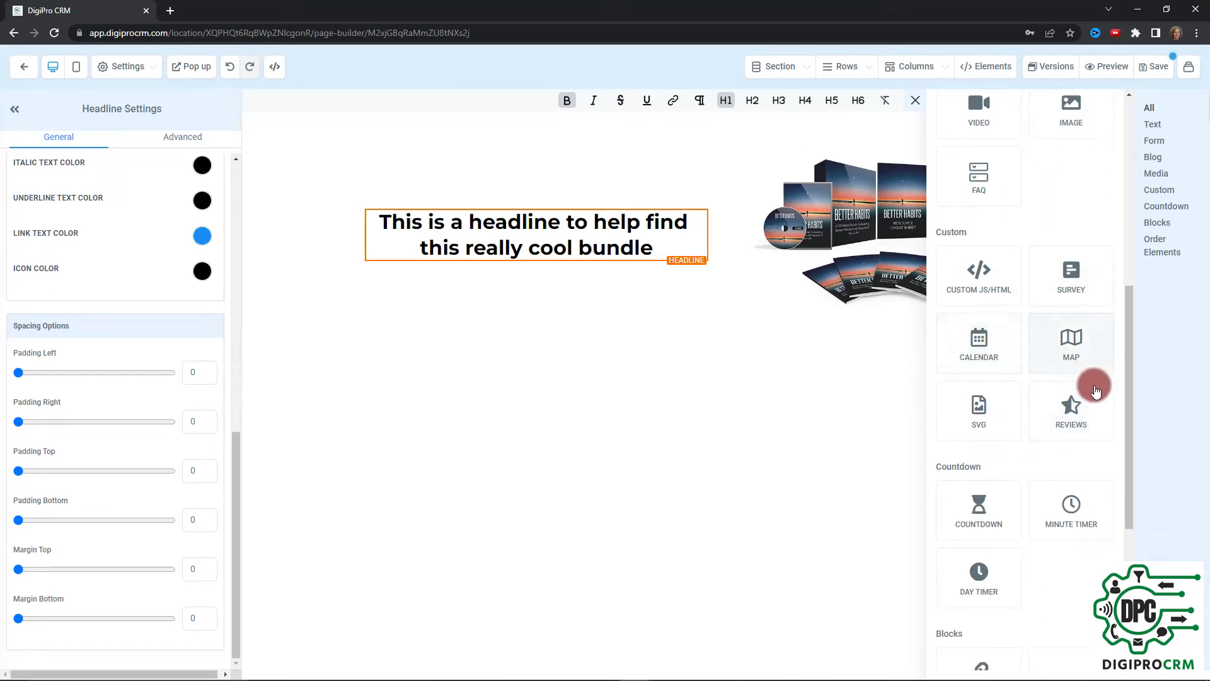
pyautogui.scroll(-2, 1087, 390)
pyautogui.scroll(-4, 993, 404)
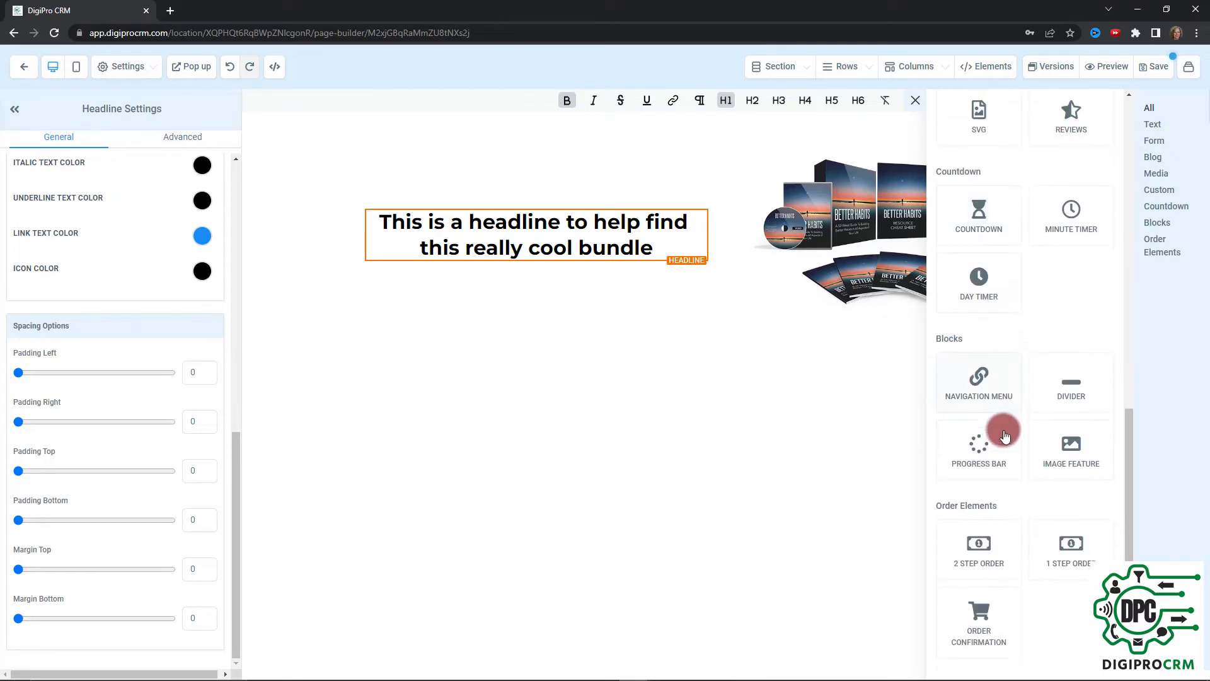
pyautogui.scroll(8, 1007, 459)
pyautogui.scroll(4, 1007, 459)
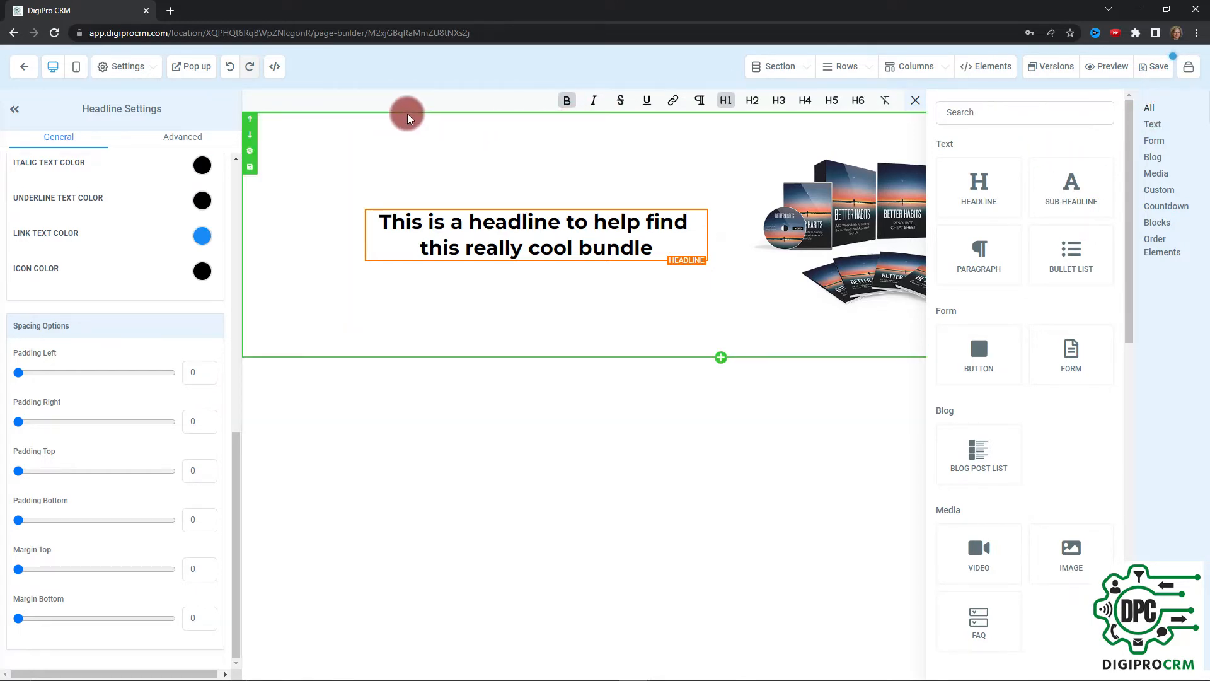
# Inspect the settings of the section, the two-column row and the image.
pyautogui.click(407, 115)
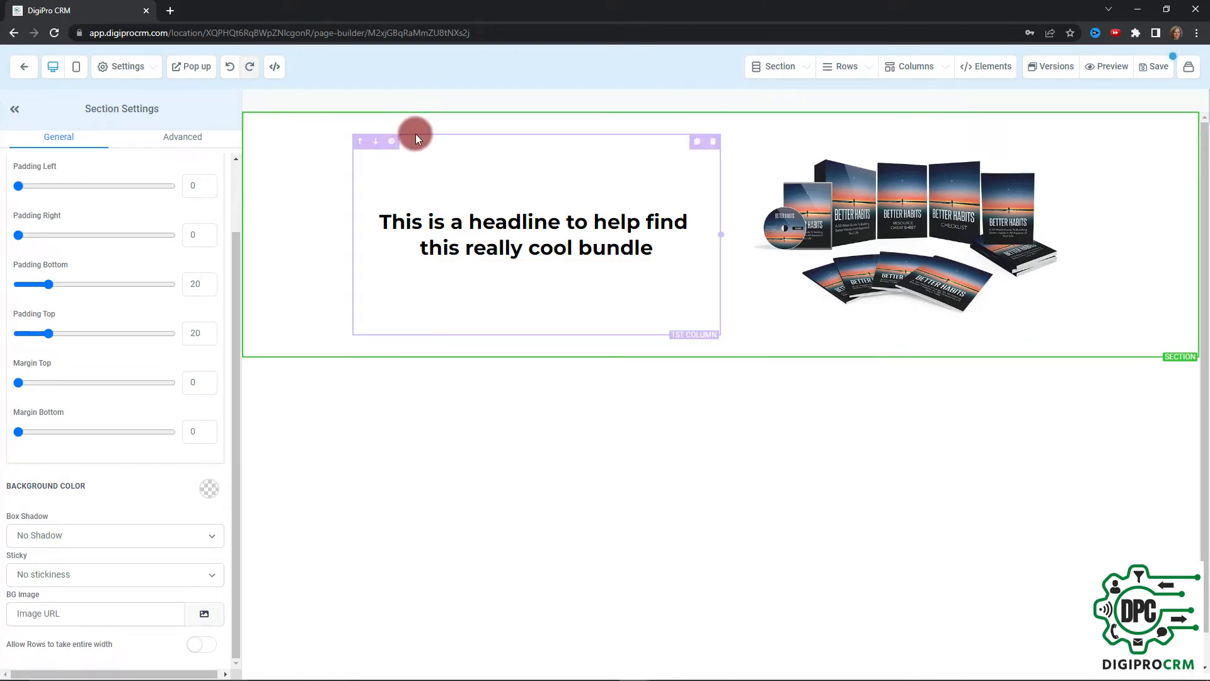
pyautogui.click(418, 128)
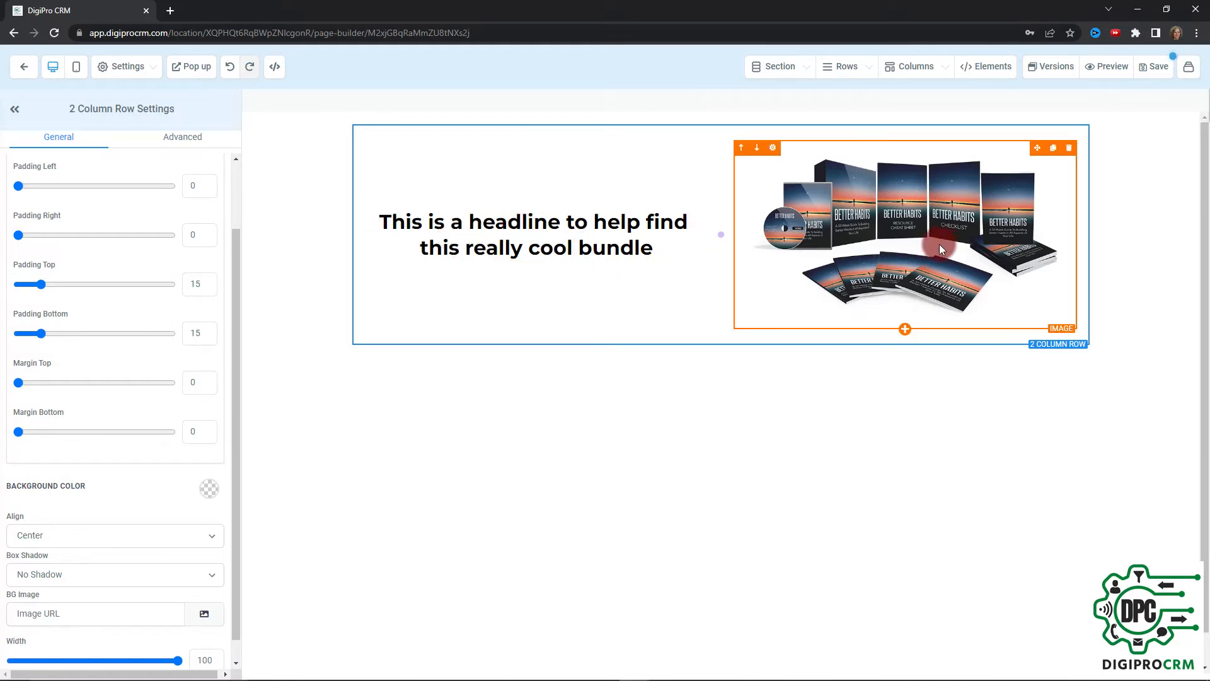
pyautogui.click(880, 191)
pyautogui.click(681, 219)
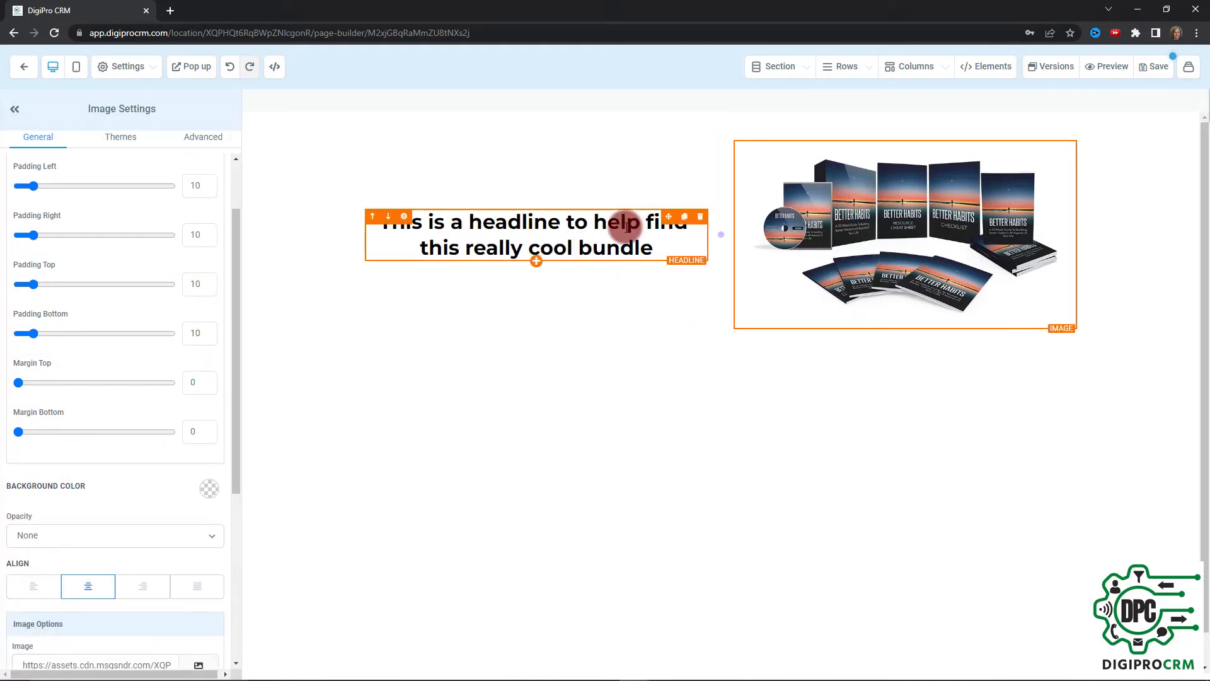
pyautogui.click(1027, 227)
pyautogui.click(591, 246)
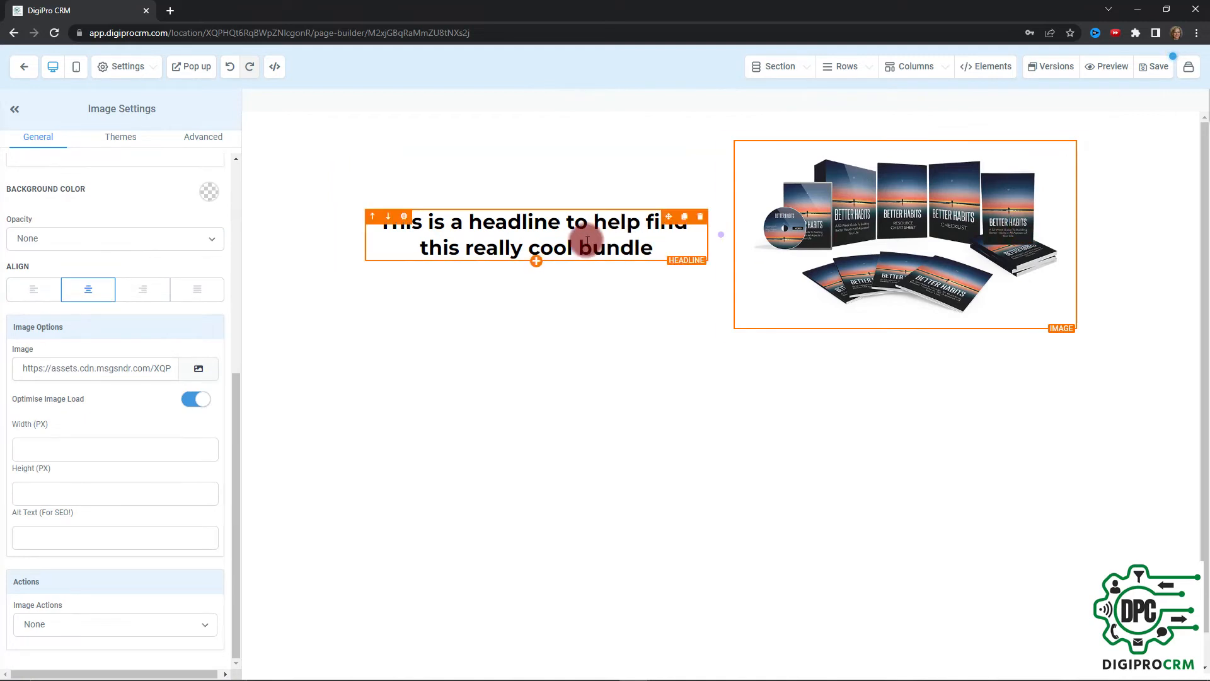
# Set the background color of the first column to red.
pyautogui.click(586, 164)
pyautogui.click(389, 149)
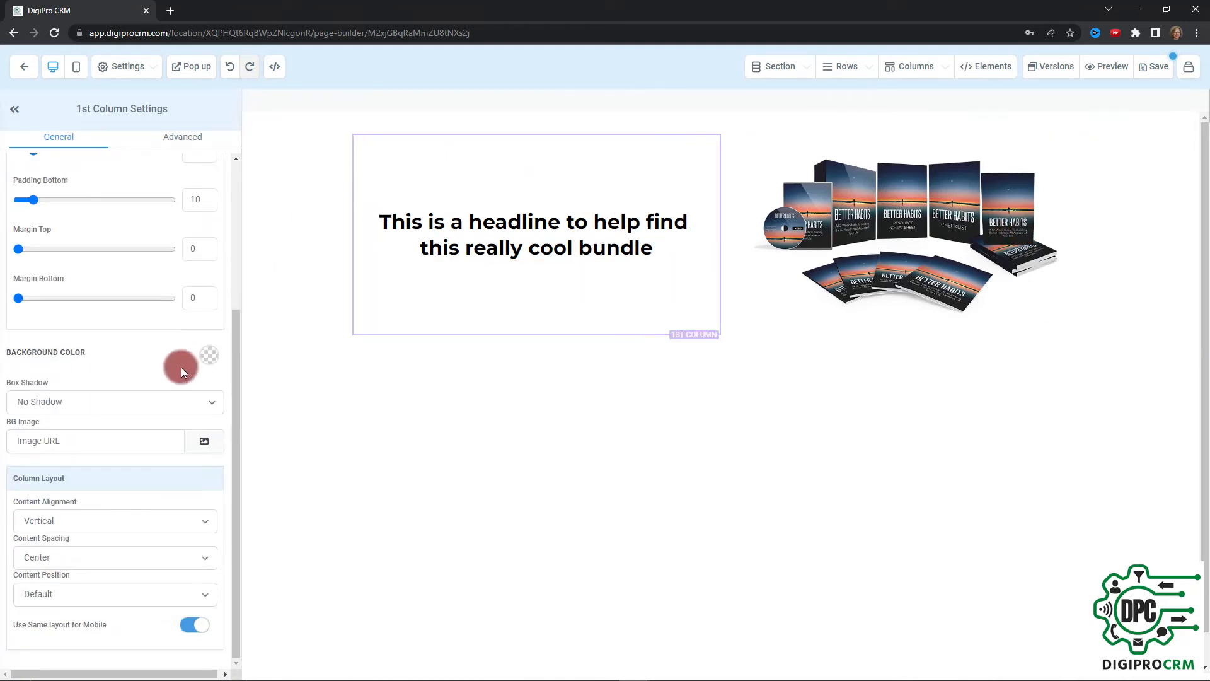
pyautogui.click(210, 354)
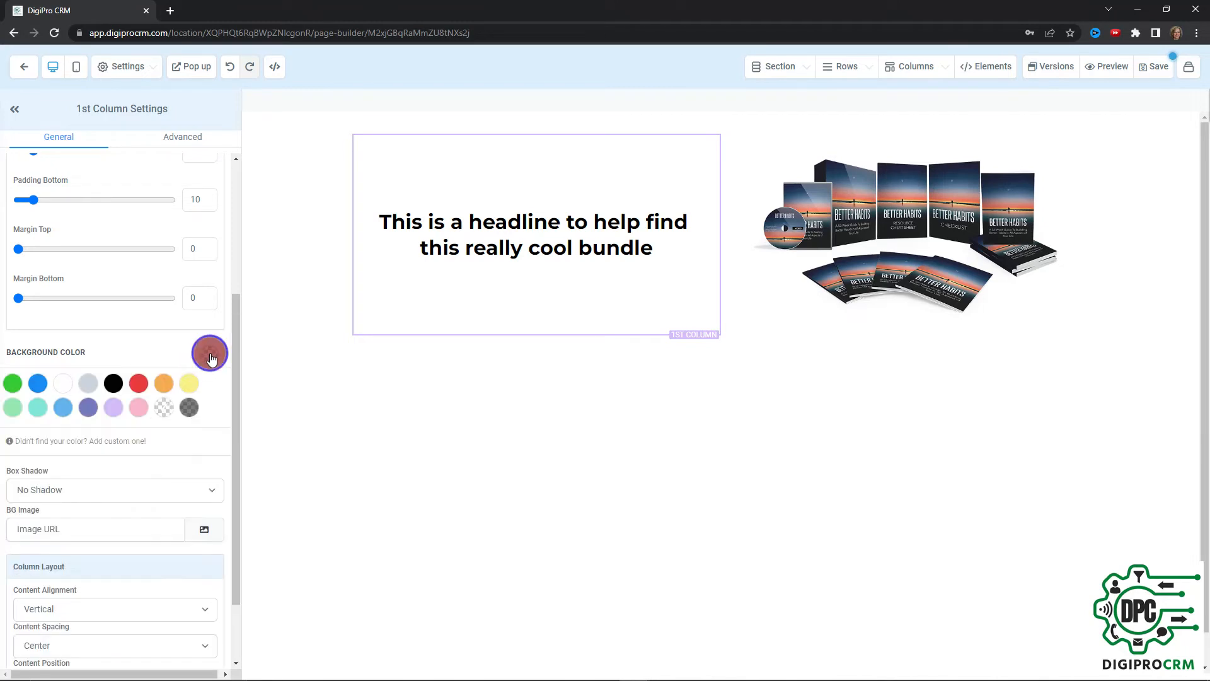
pyautogui.click(139, 384)
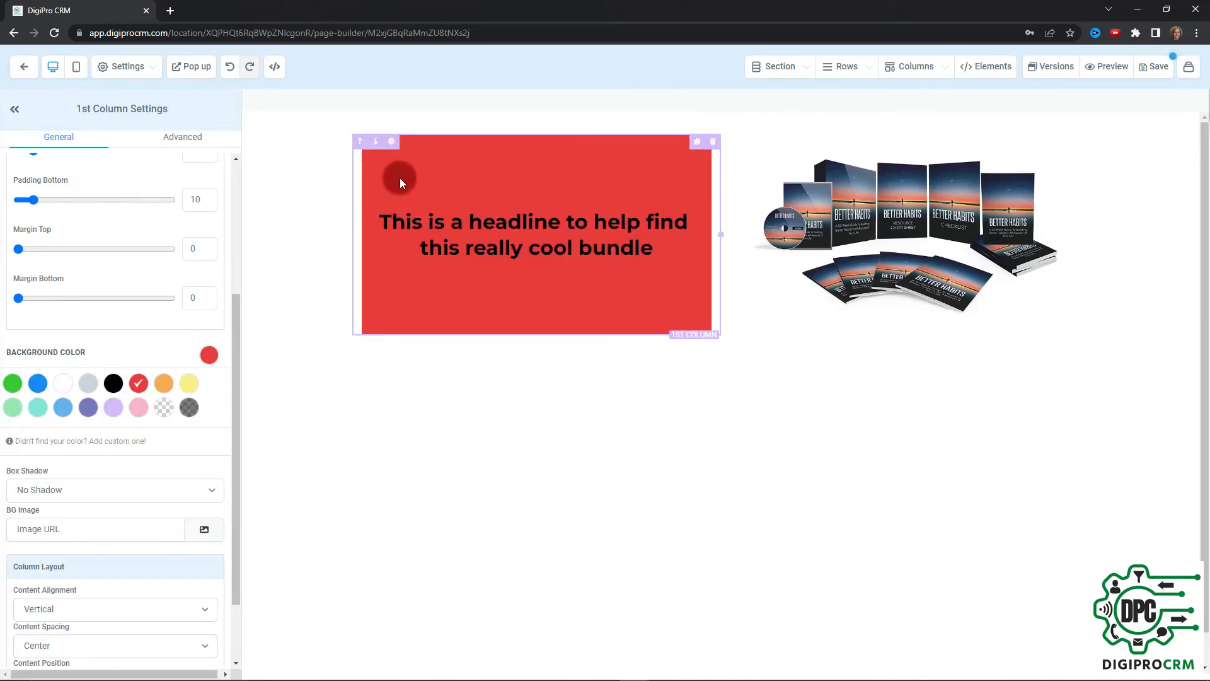
# Set the background color of the two-column row to blue.
pyautogui.click(796, 132)
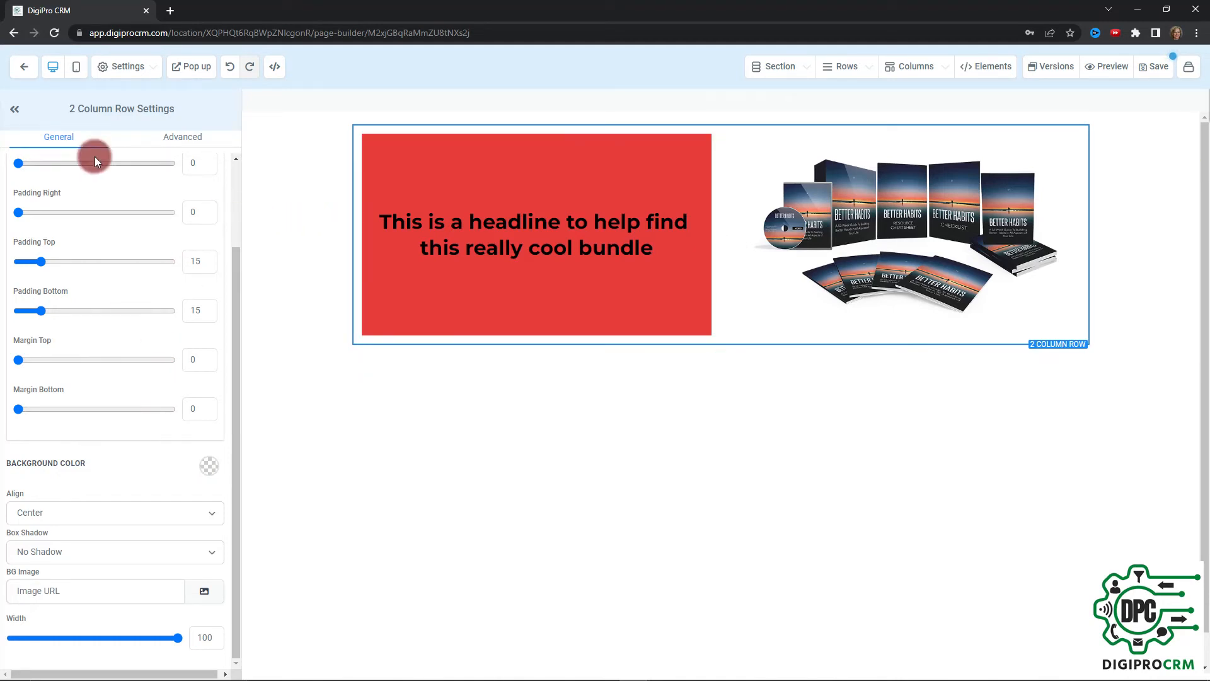
pyautogui.click(211, 468)
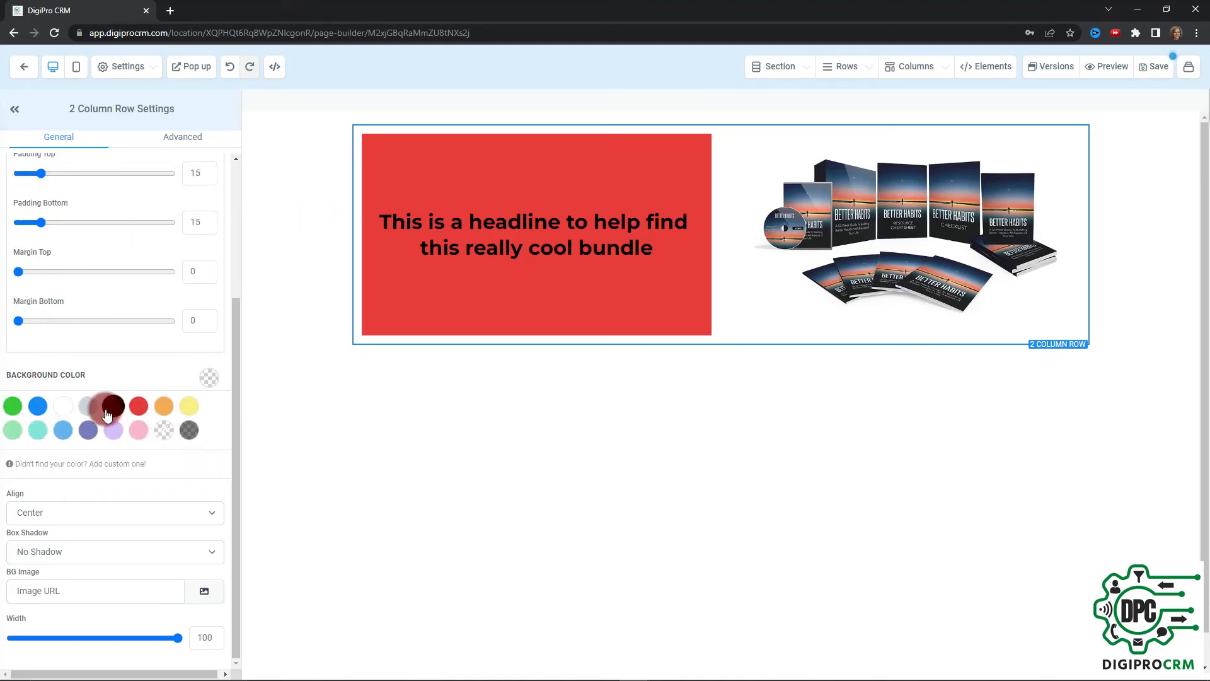
pyautogui.click(43, 406)
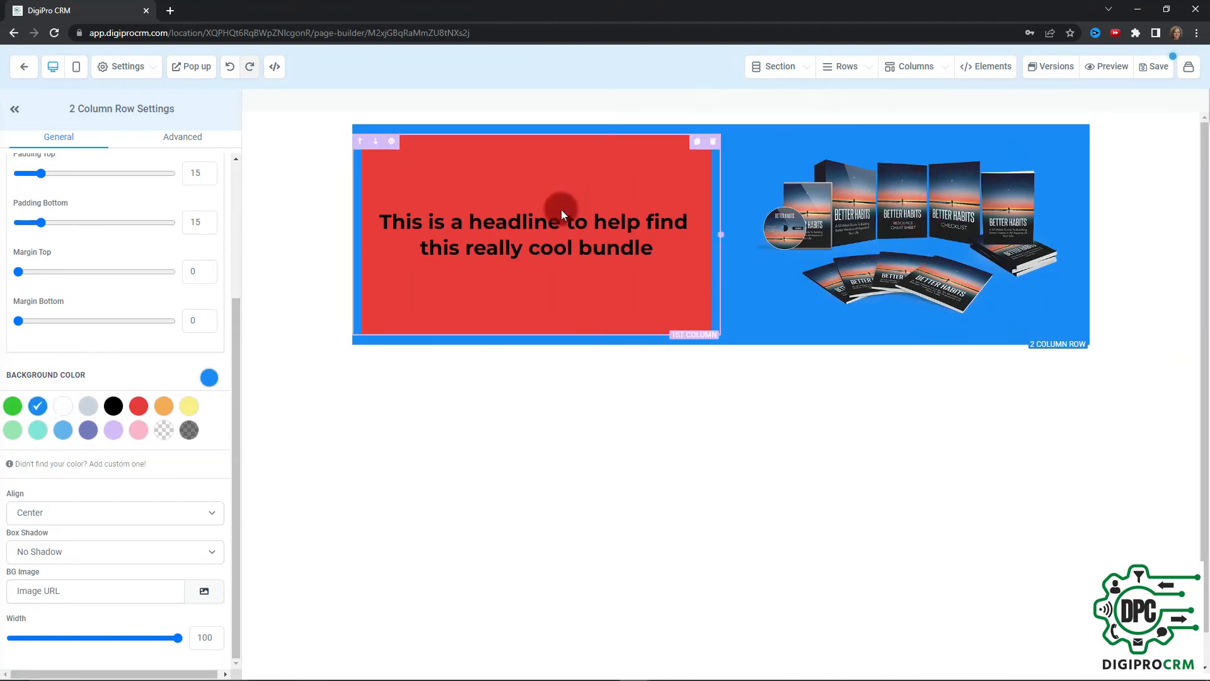
# Reset the first column's background color to transparent.
pyautogui.click(393, 143)
pyautogui.click(214, 368)
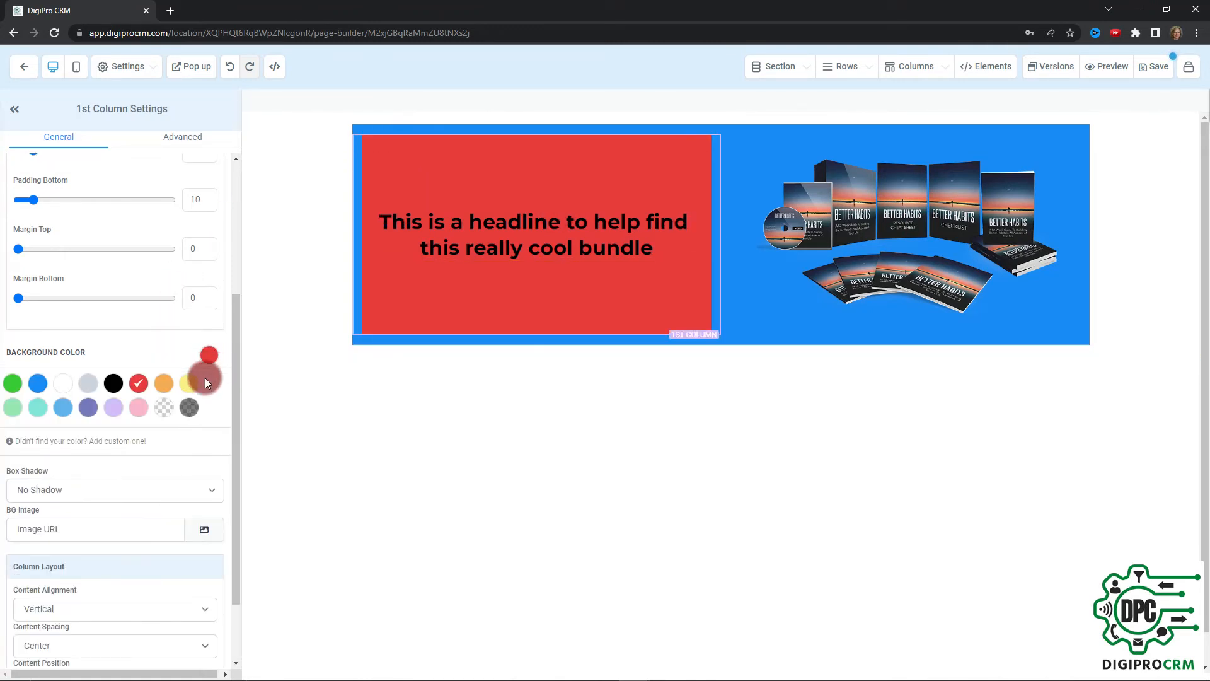
pyautogui.click(164, 407)
# Set the headline element's background color to red.
pyautogui.click(523, 221)
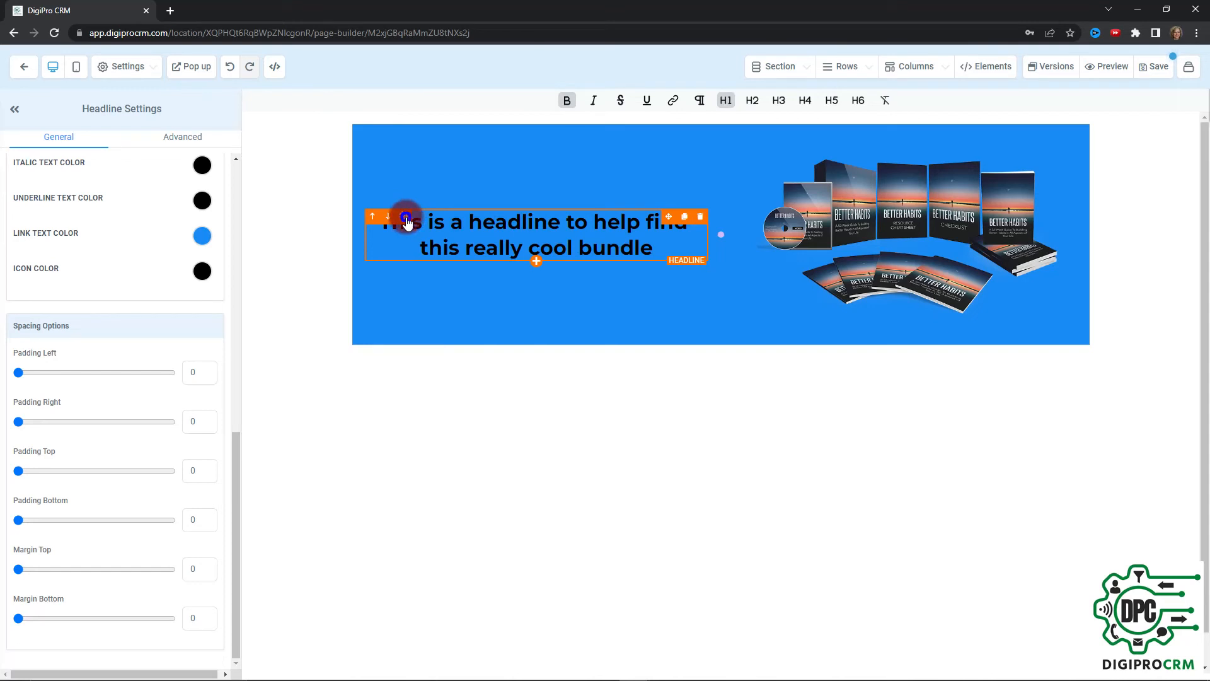
pyautogui.scroll(2, 161, 322)
pyautogui.scroll(-2, 168, 327)
pyautogui.scroll(8, 168, 326)
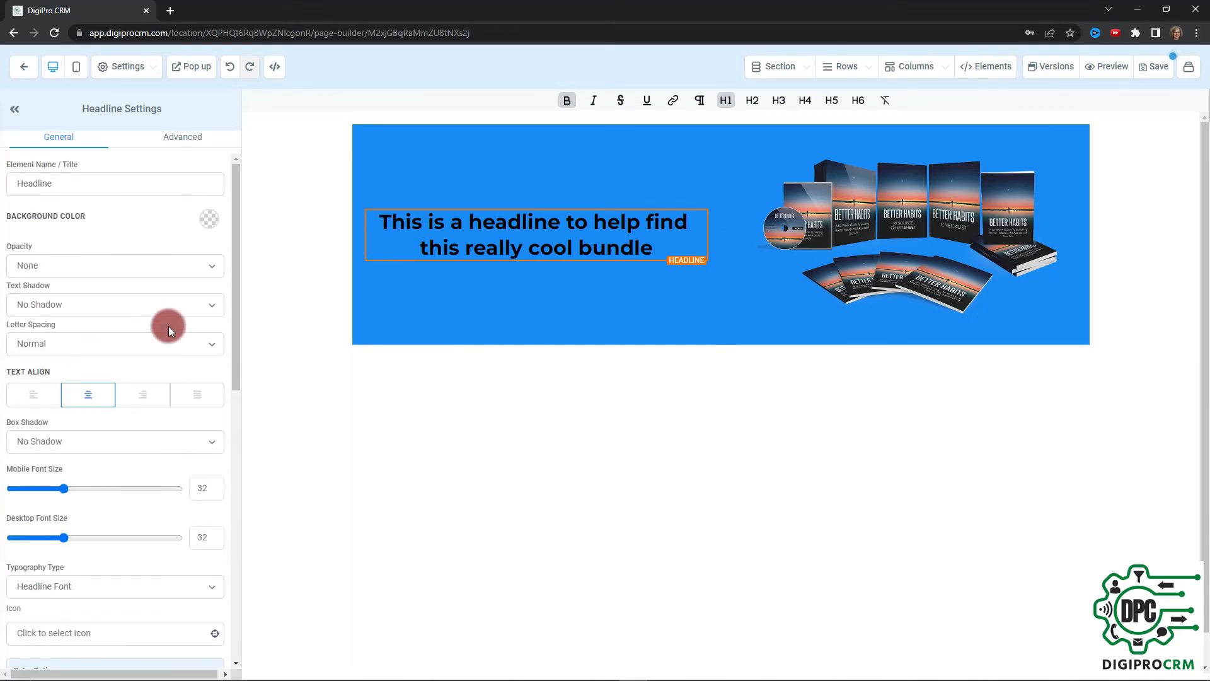
pyautogui.click(201, 221)
pyautogui.click(139, 247)
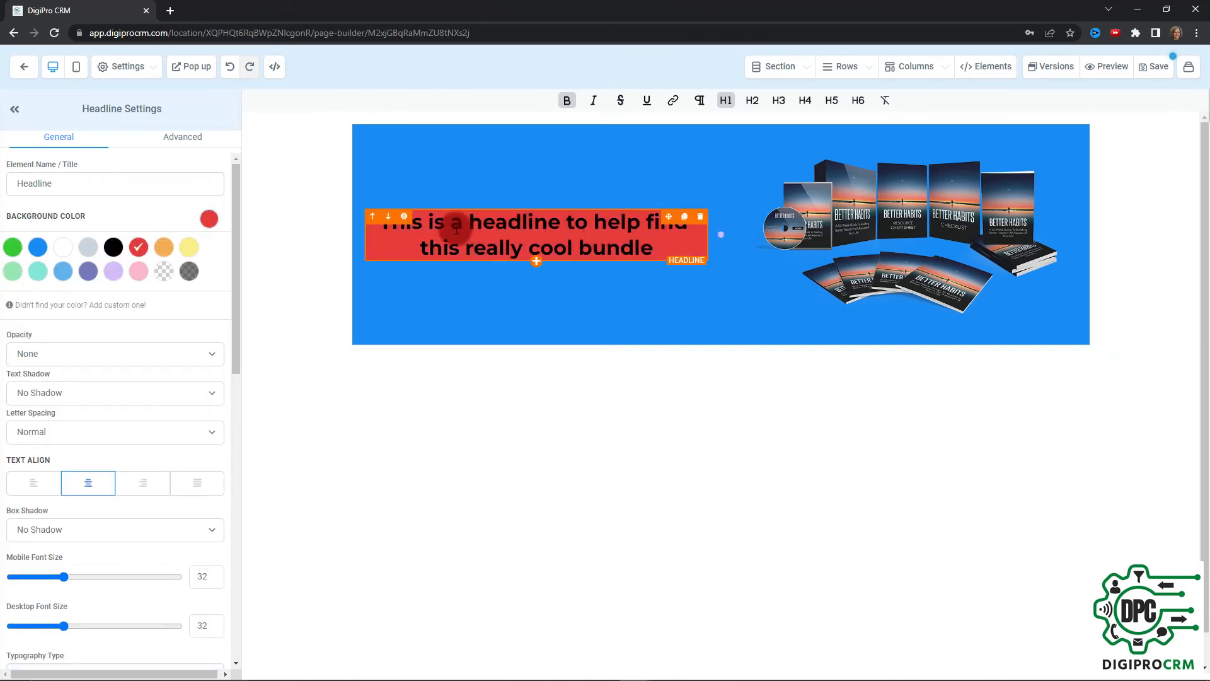
# Set the section's background color to the same blue as the two-column row.
pyautogui.click(518, 197)
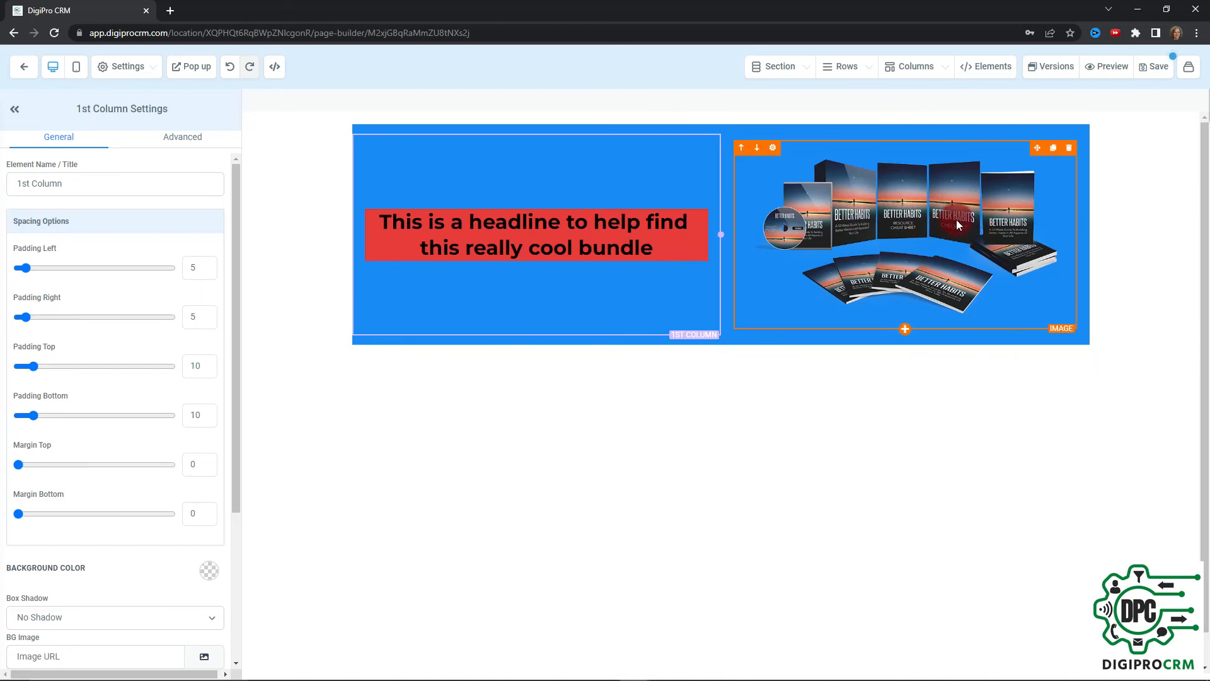
pyautogui.click(922, 203)
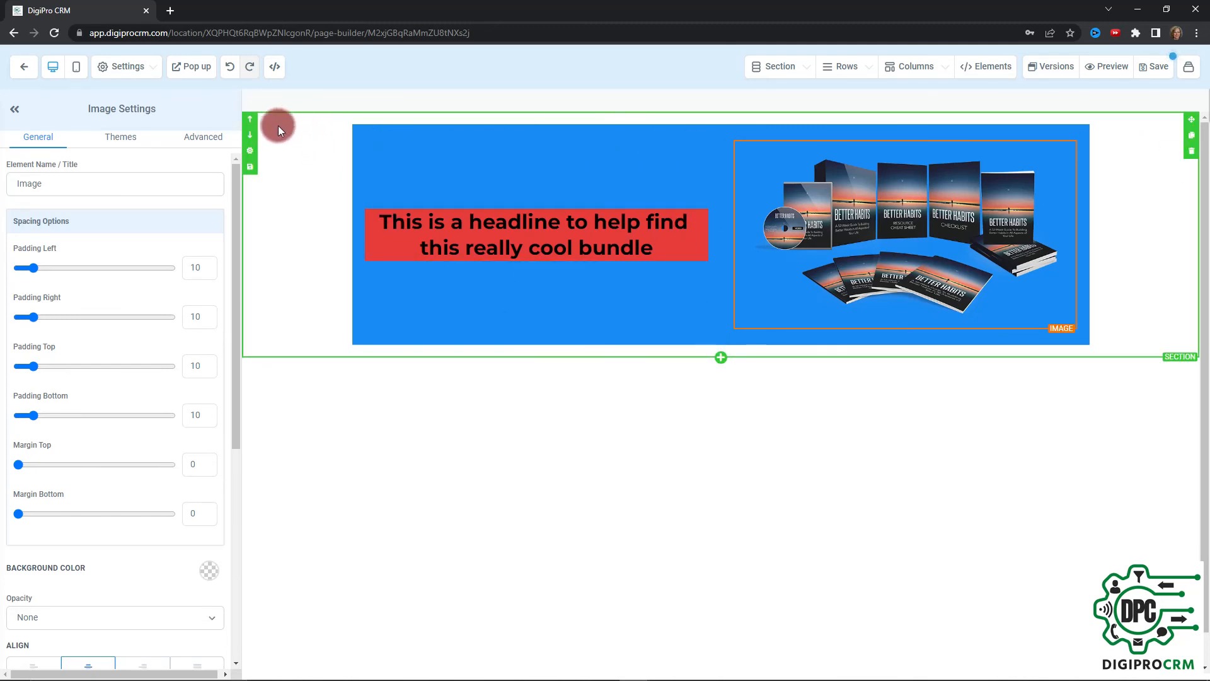
pyautogui.click(250, 151)
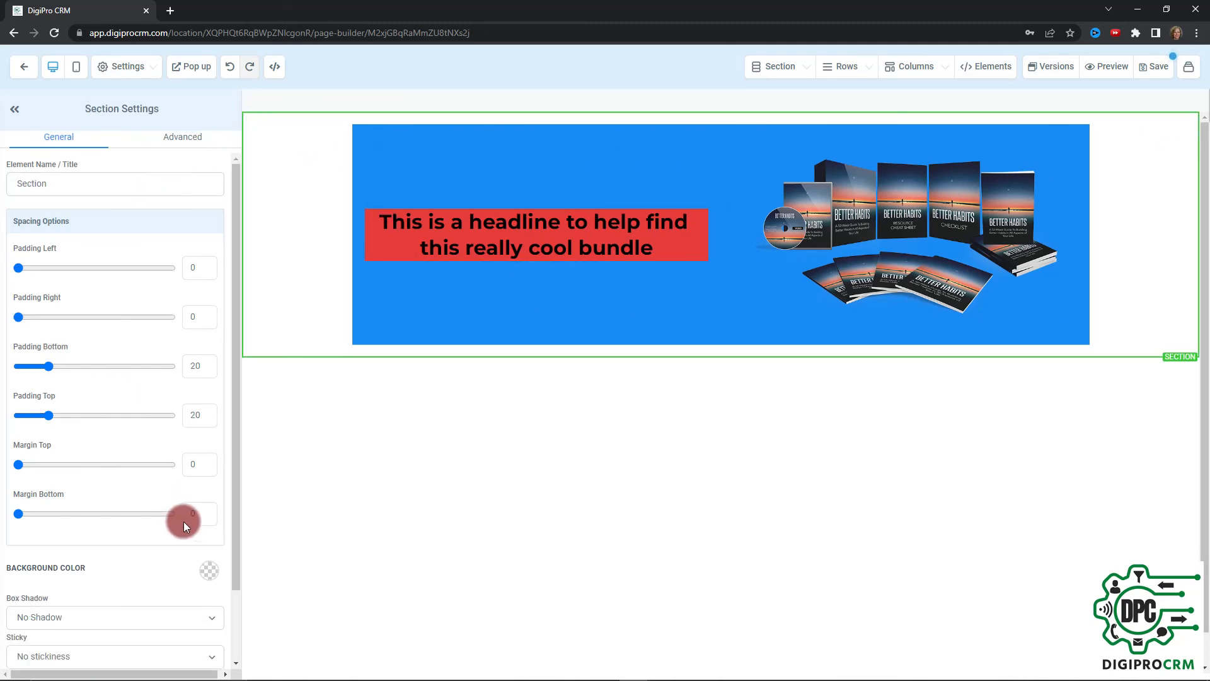
pyautogui.click(208, 569)
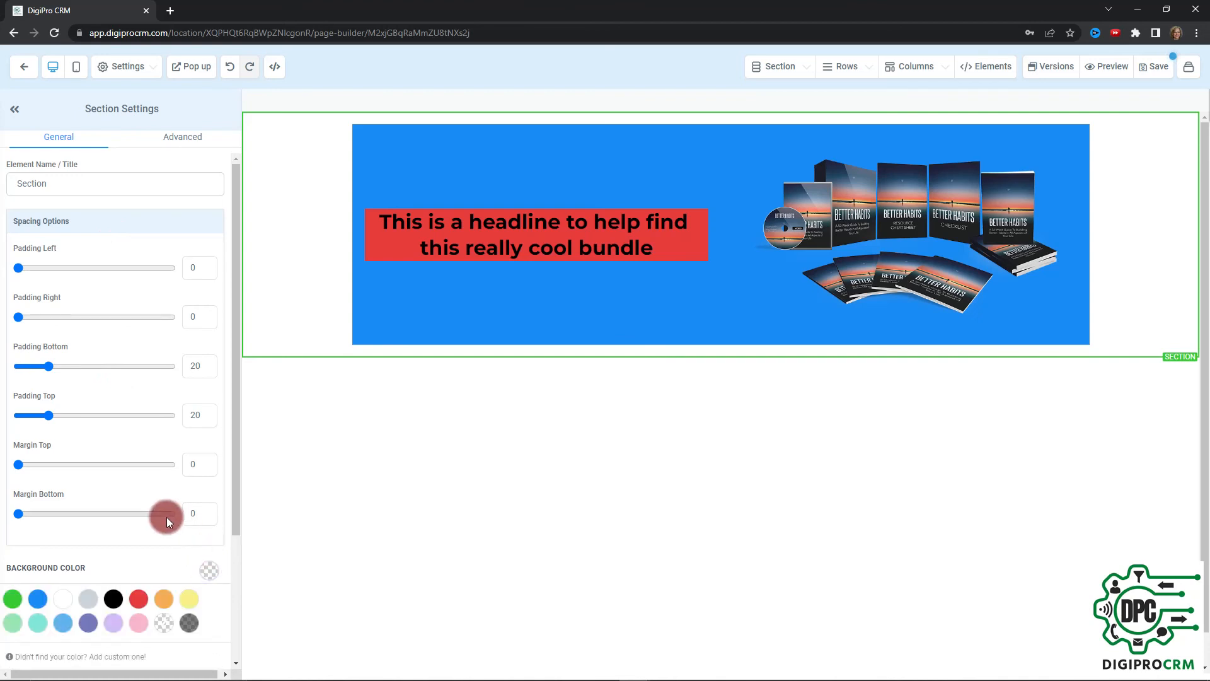
pyautogui.click(140, 599)
pyautogui.click(768, 176)
pyautogui.click(203, 547)
pyautogui.click(63, 622)
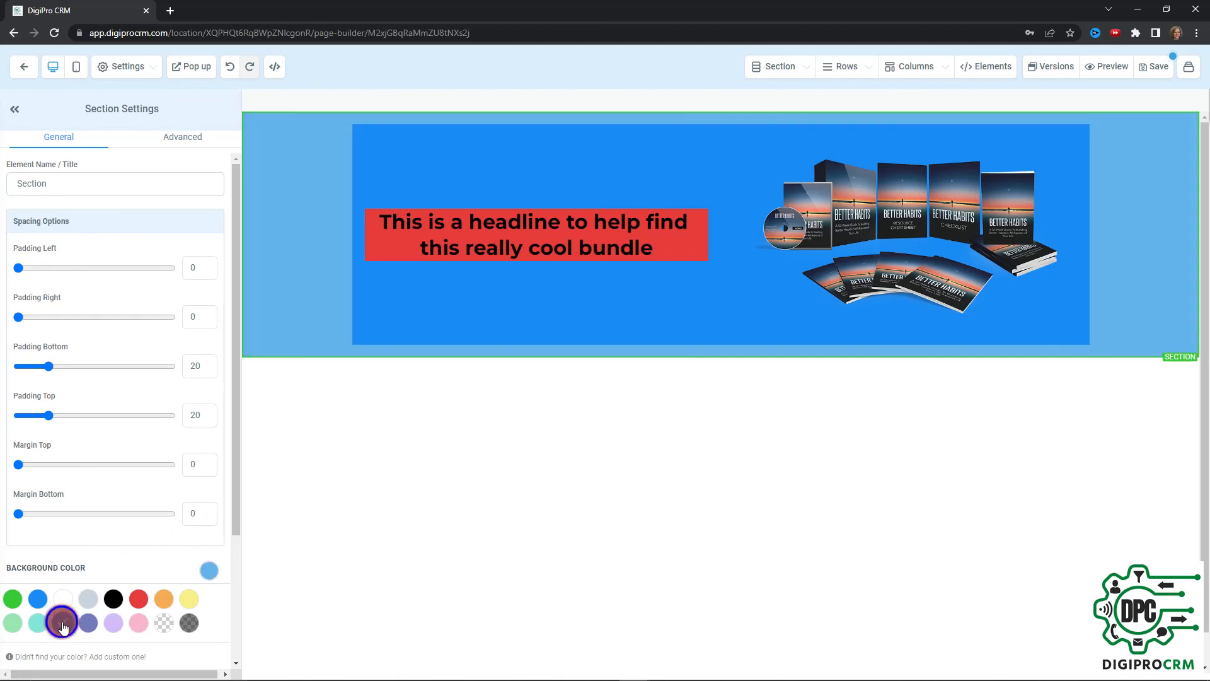
pyautogui.click(38, 599)
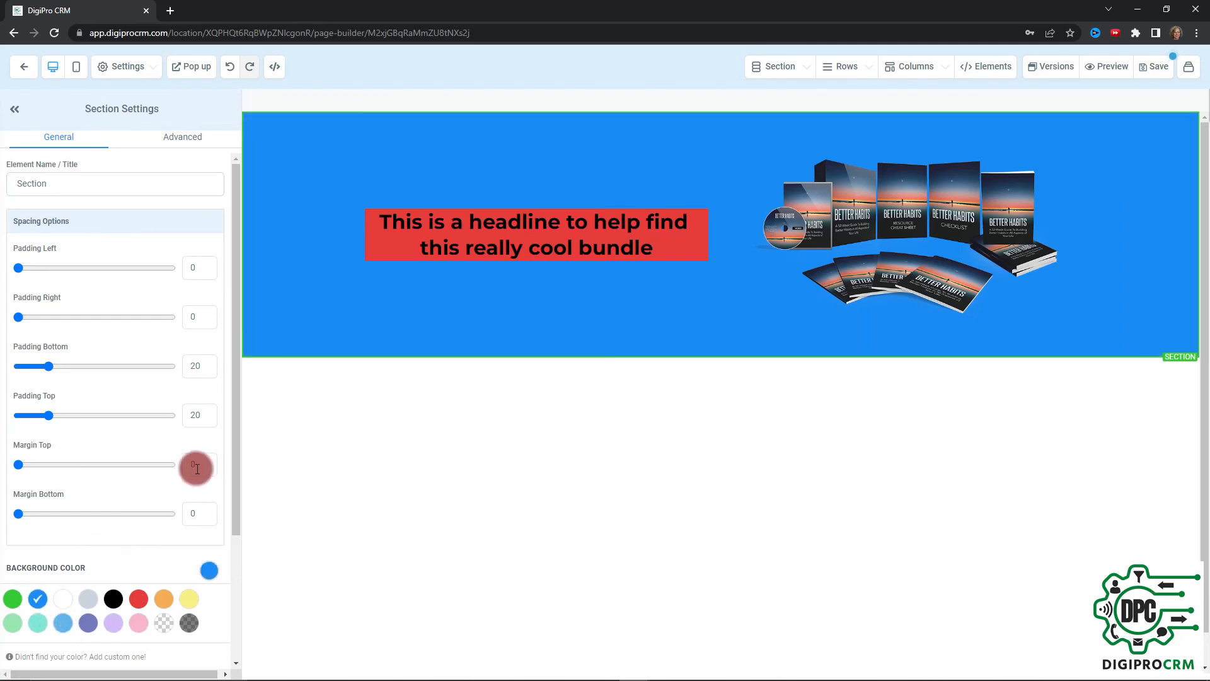
# Review the remaining section settings and open the list of elements to add below the headline.
pyautogui.scroll(-3, 189, 460)
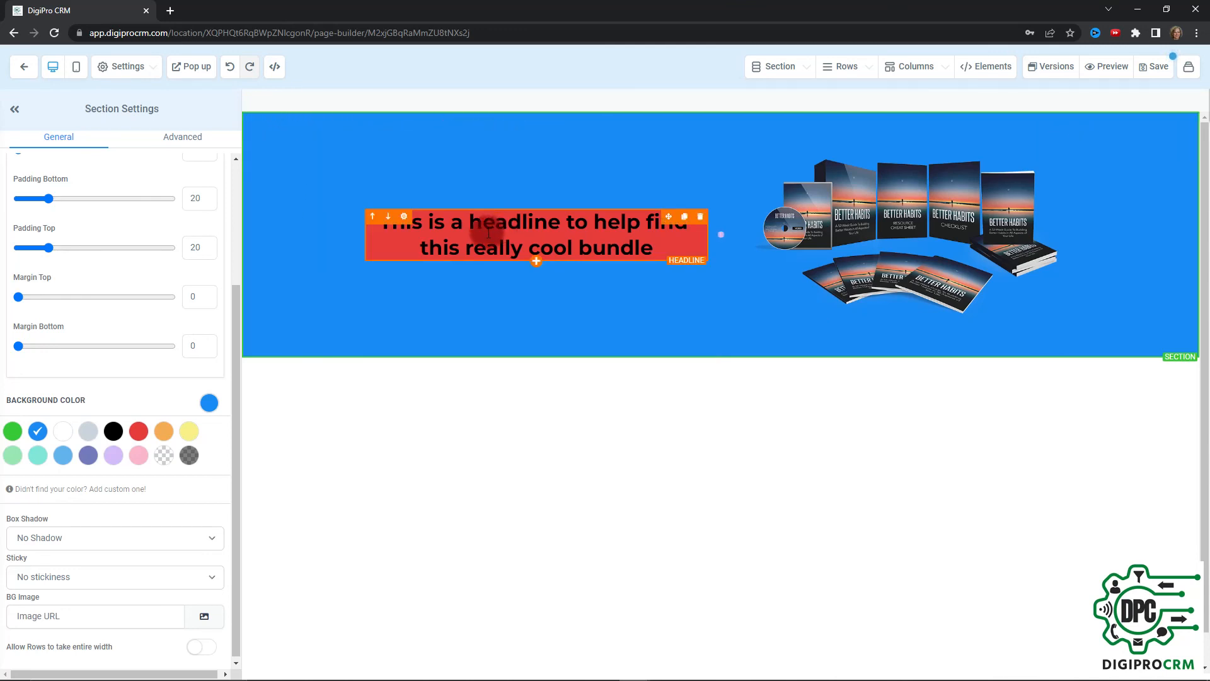
pyautogui.click(535, 264)
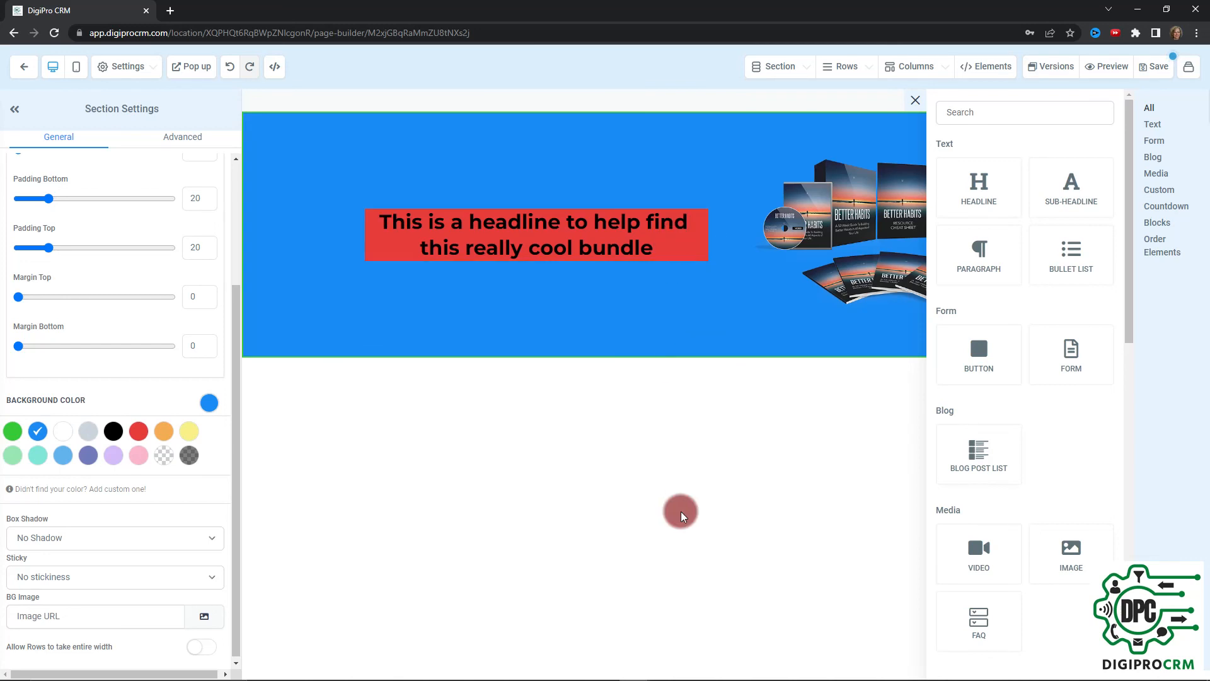
pyautogui.moveTo(618, 669)
pyautogui.moveTo(734, 678)
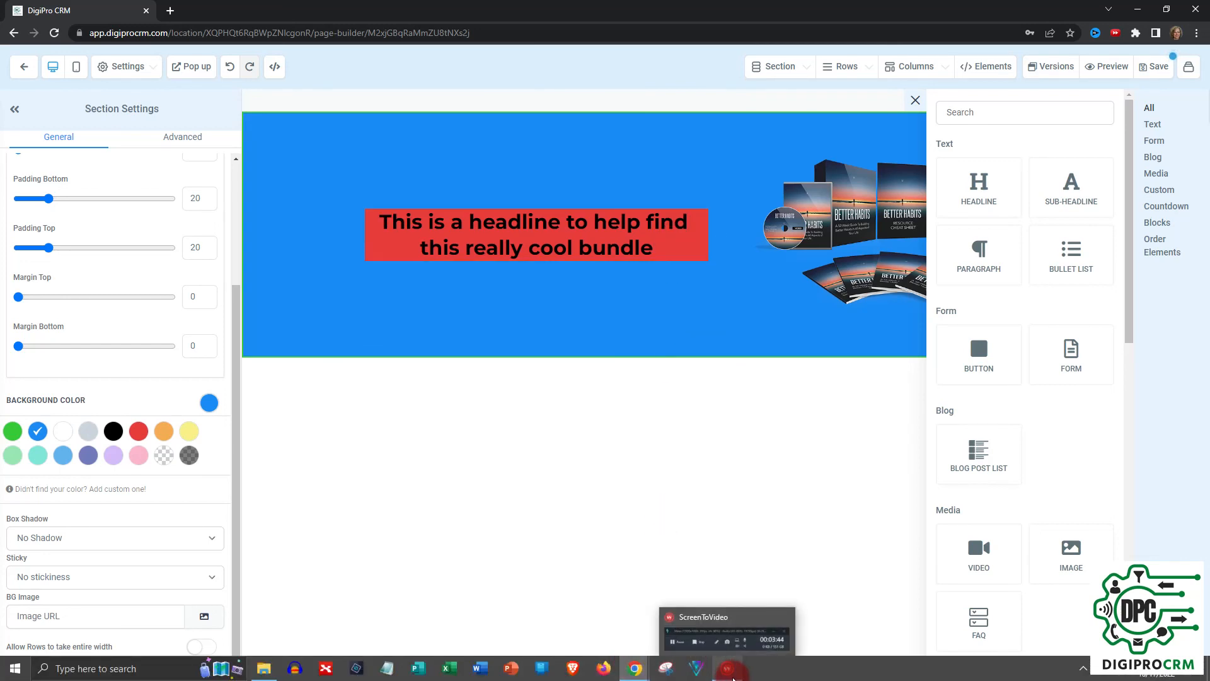
pyautogui.click(733, 678)
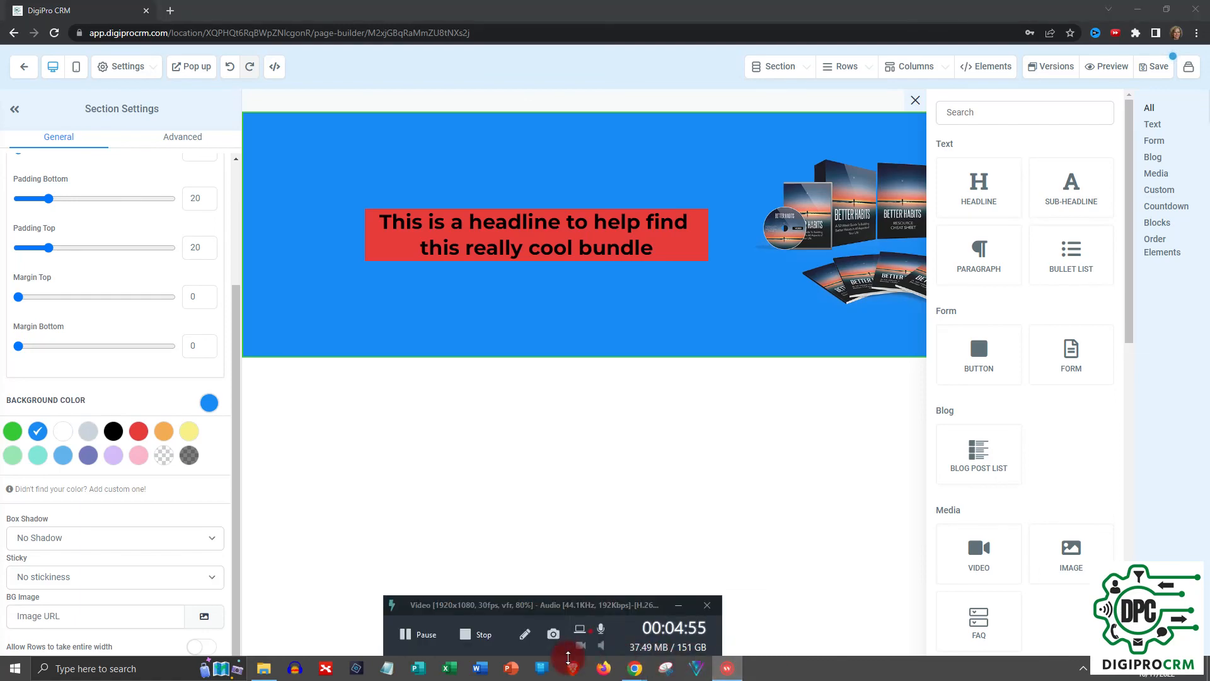